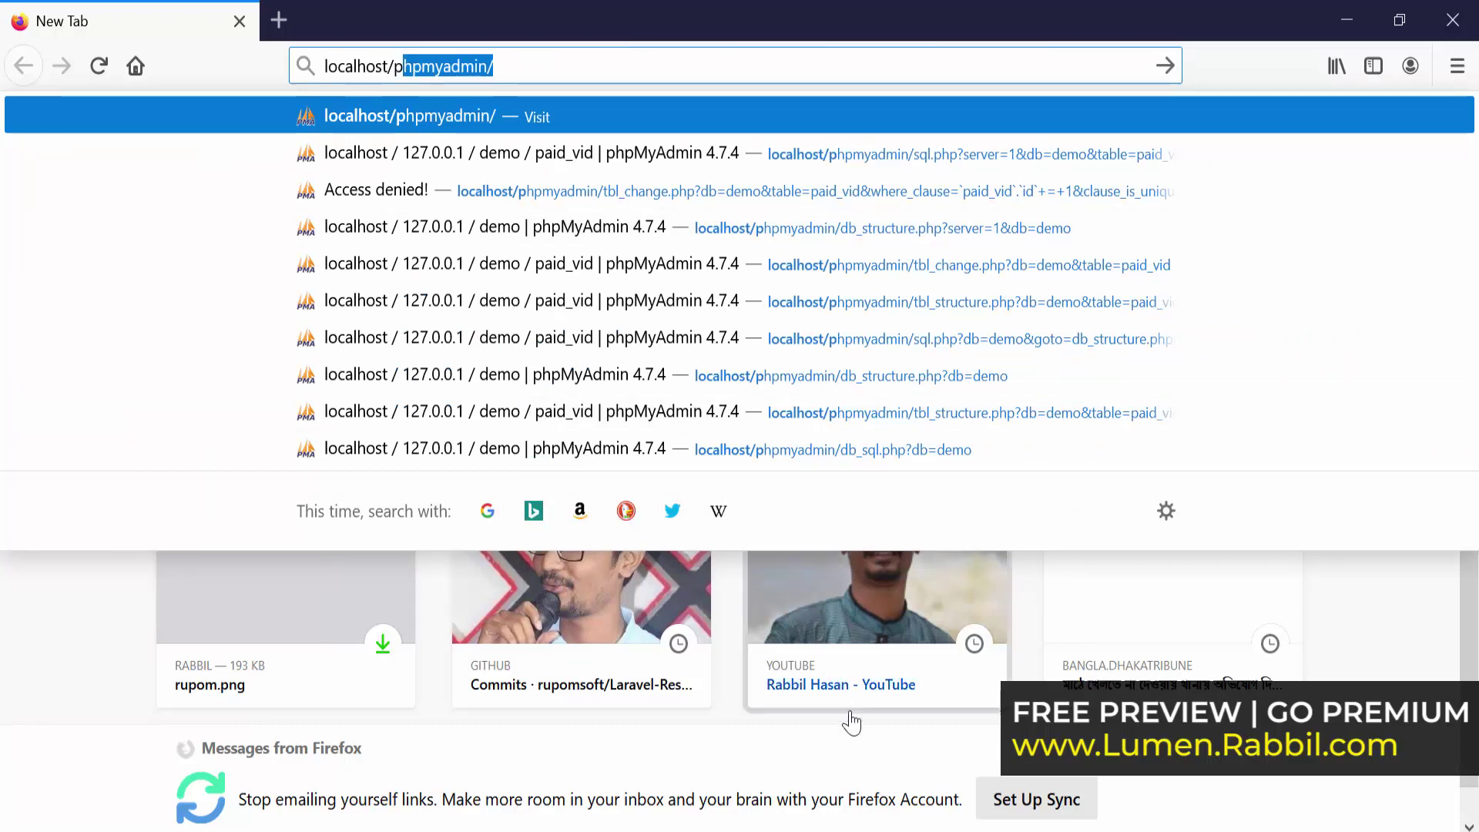
- Check the Apache and MySQL services in the XAMPP Control Panel, minimize it, and open localhost/phpmyadmin/ in Firefox
key(alt+Tab)
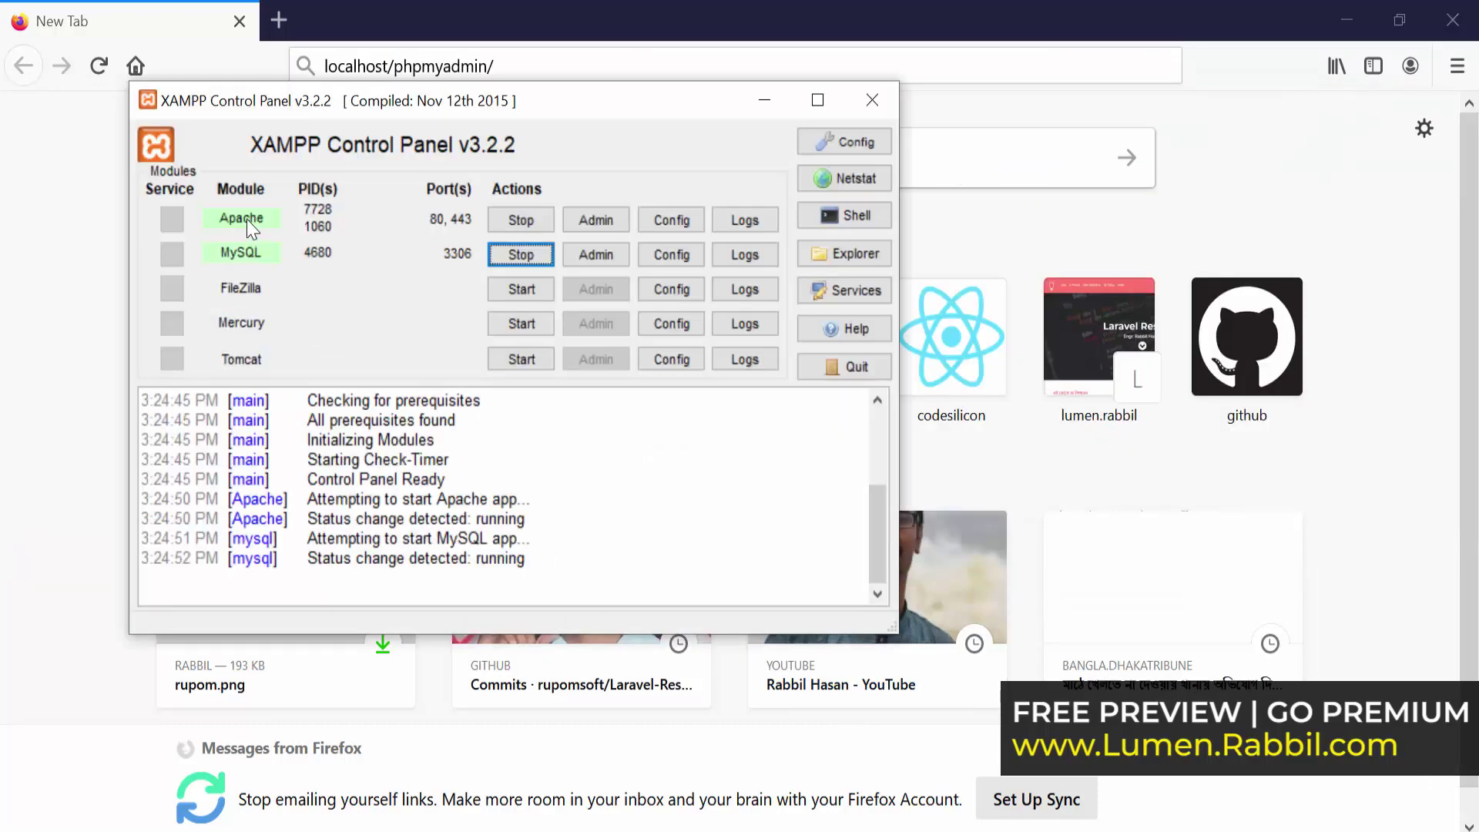
click(764, 100)
key(Return)
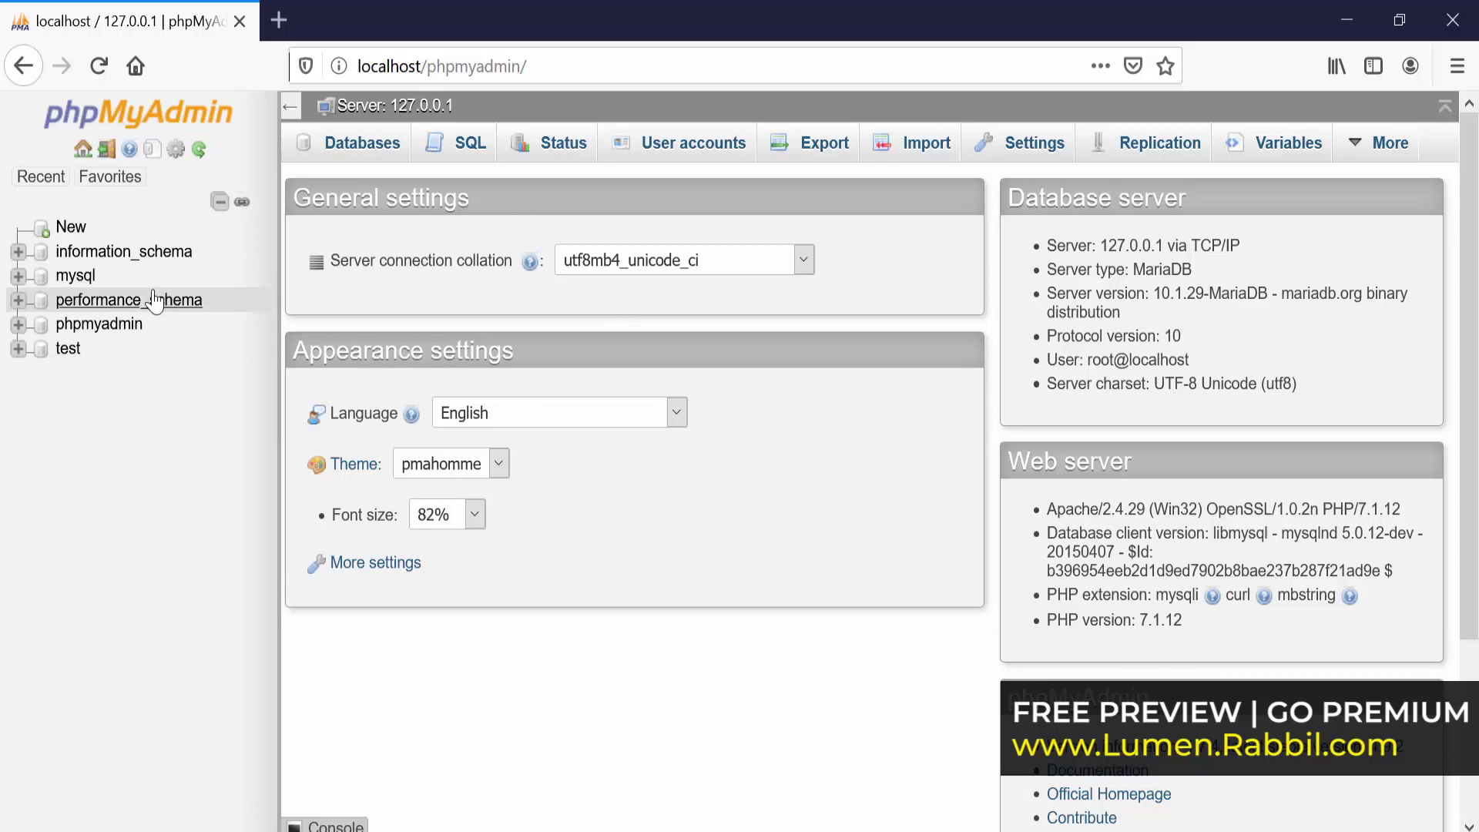
- Create a new database named students
click(68, 231)
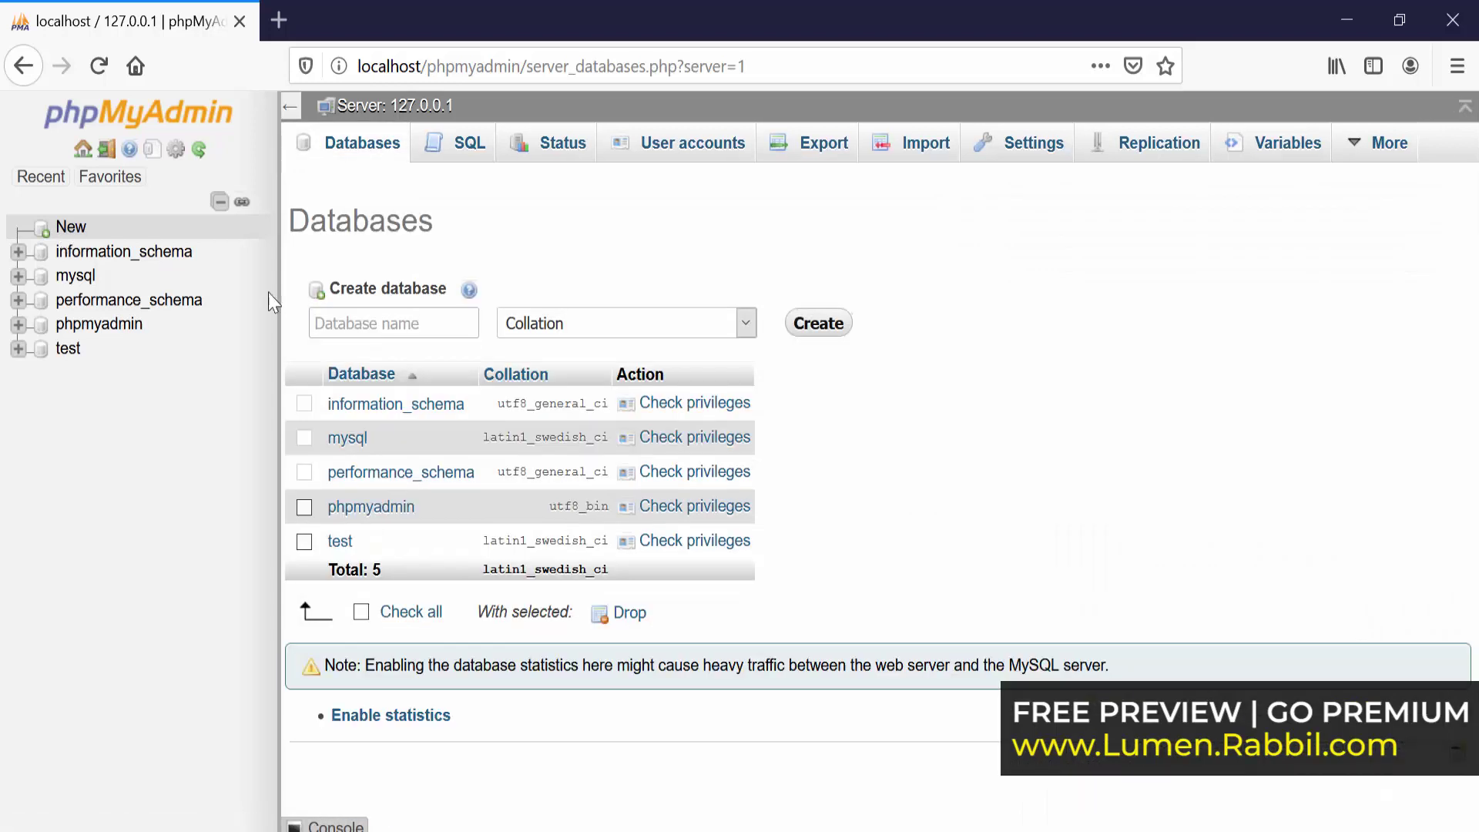
click(377, 328)
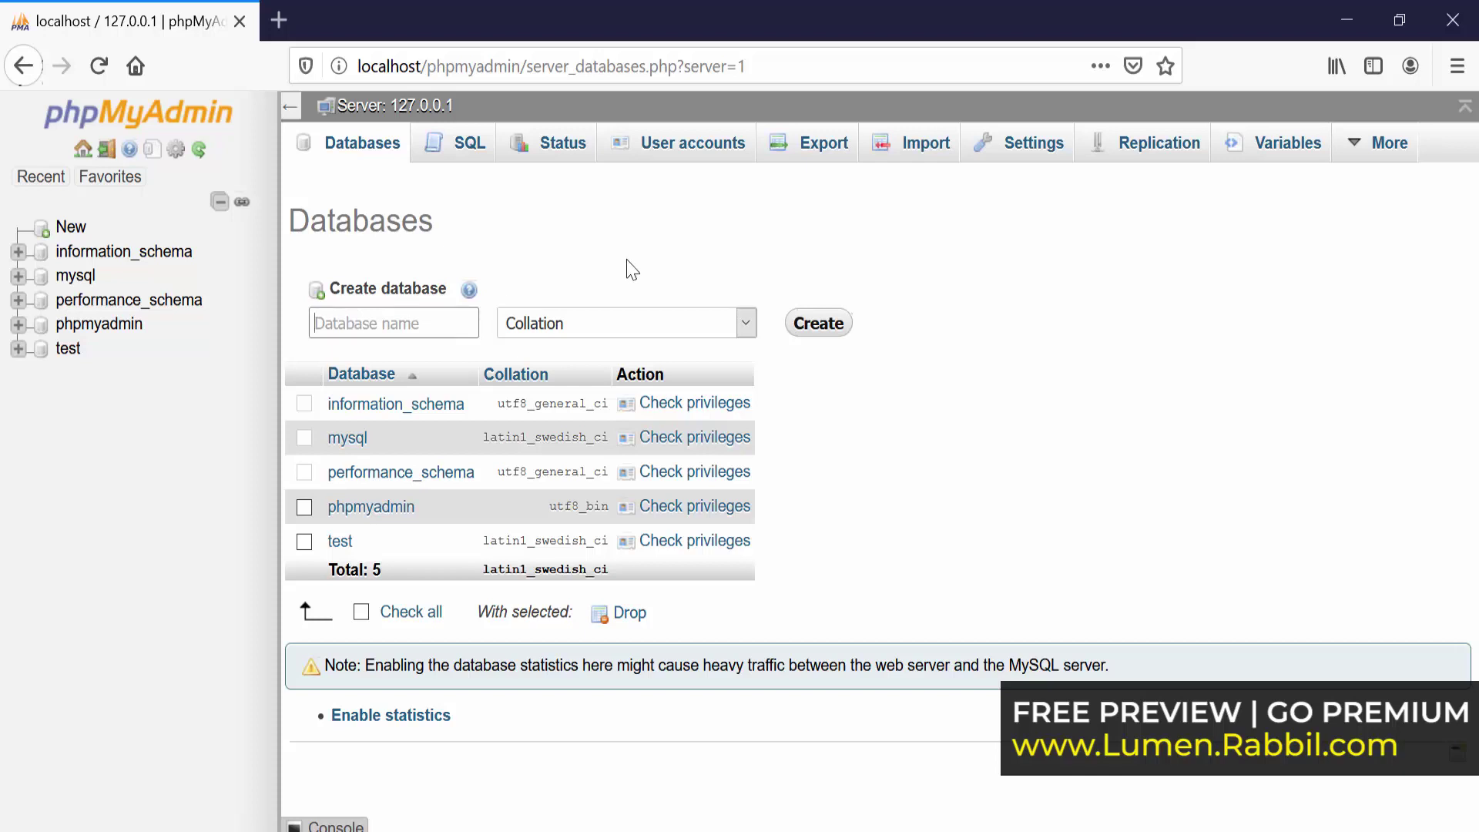
text(students)
click(802, 331)
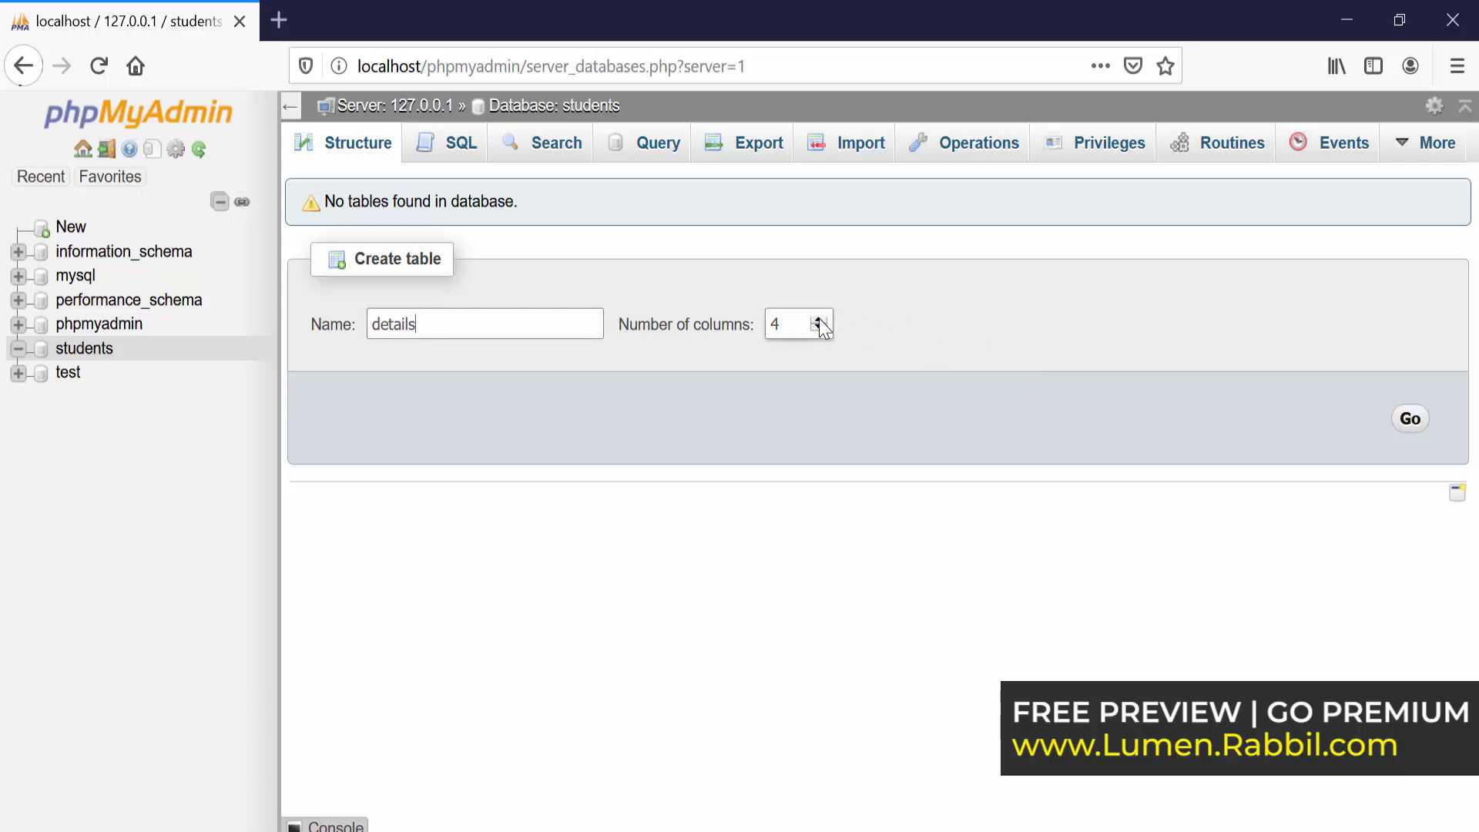
- Create a table named details with 6 columns in the students database
drag(794, 326, 660, 326)
text(6)
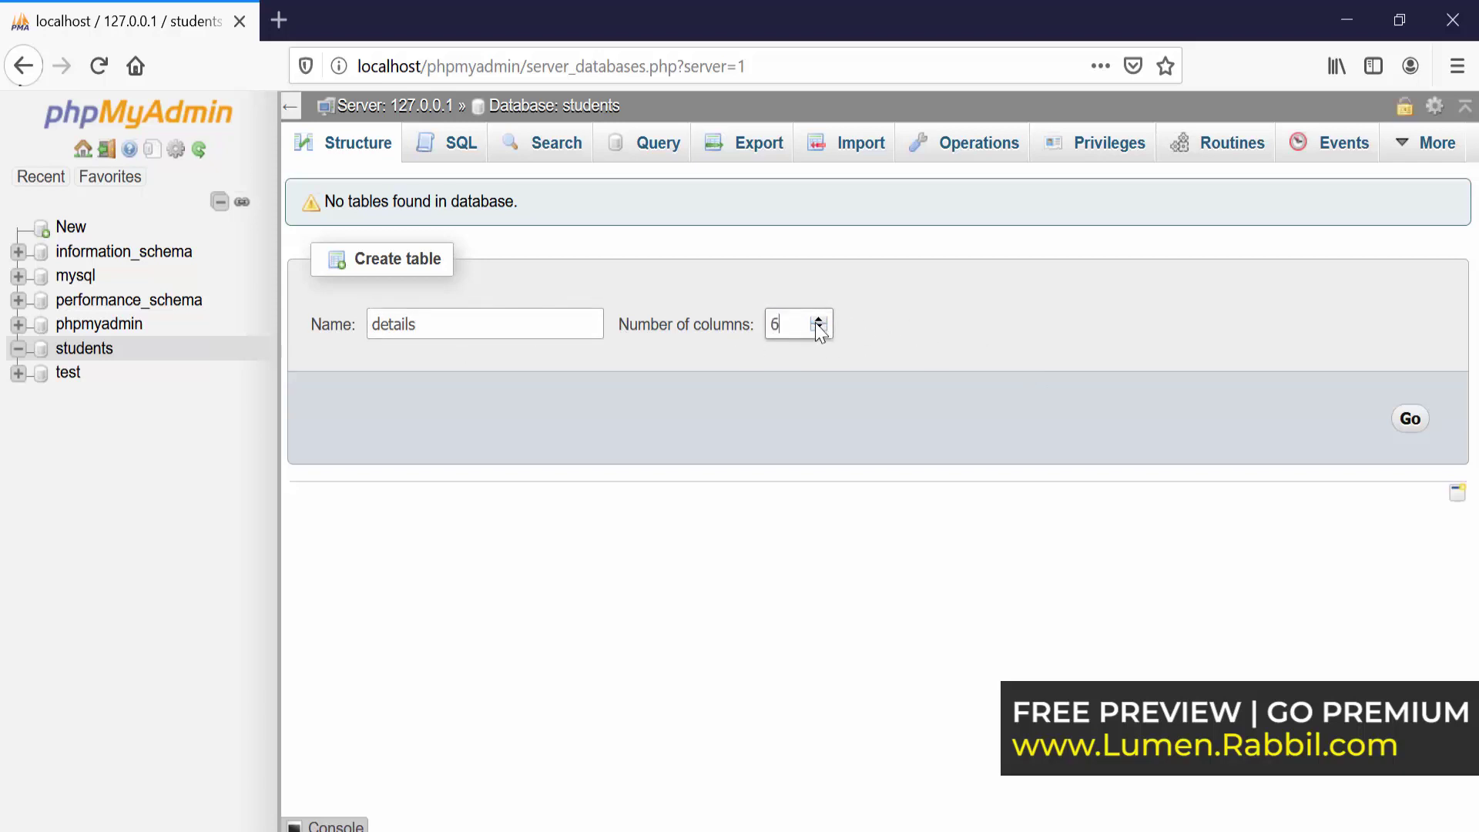
click(1424, 418)
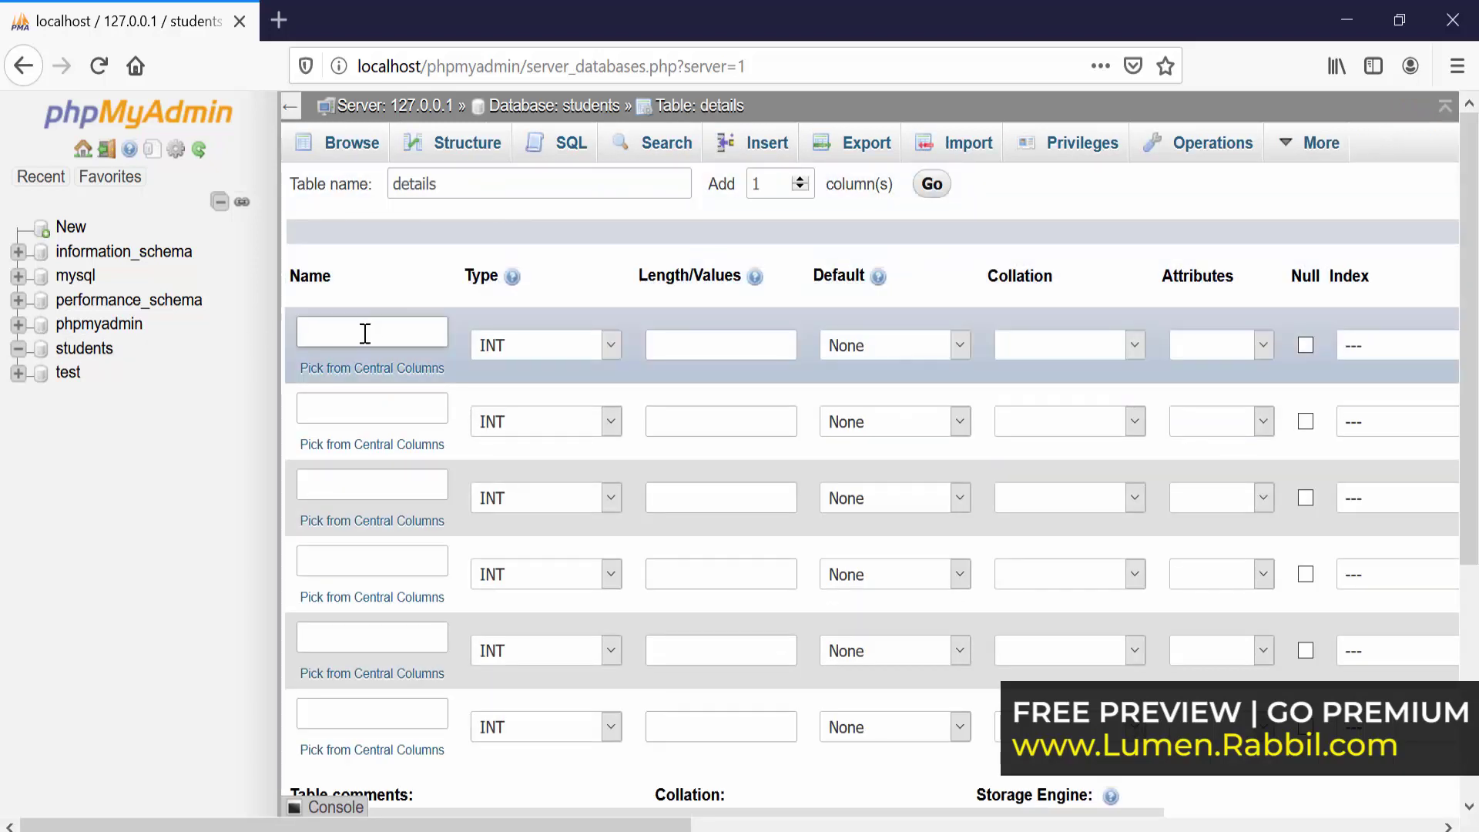
- Name the six columns of the details table id, name, roll, city, phn and class
click(365, 333)
text(id)
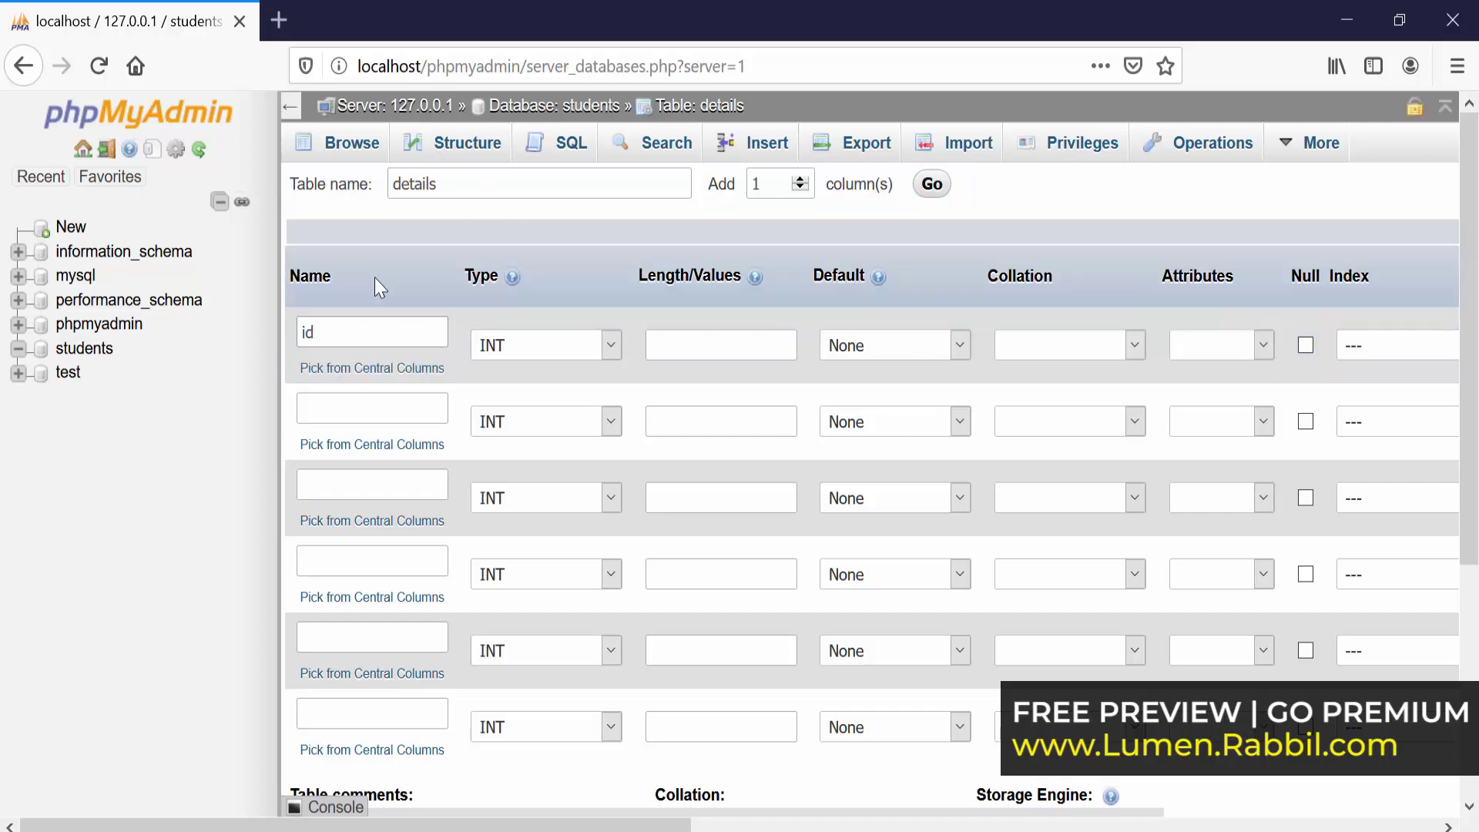
double_click(336, 337)
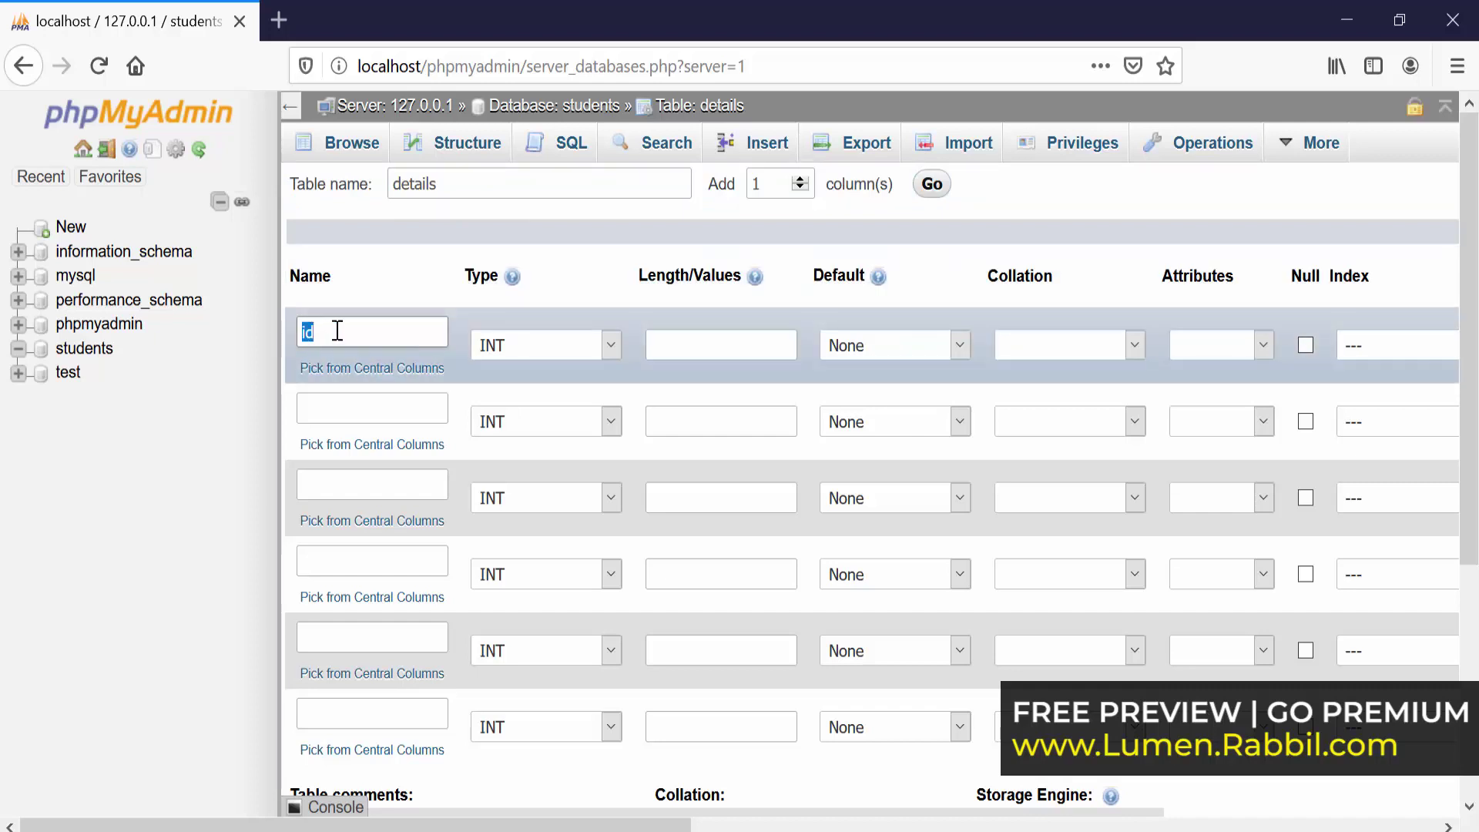
click(322, 408)
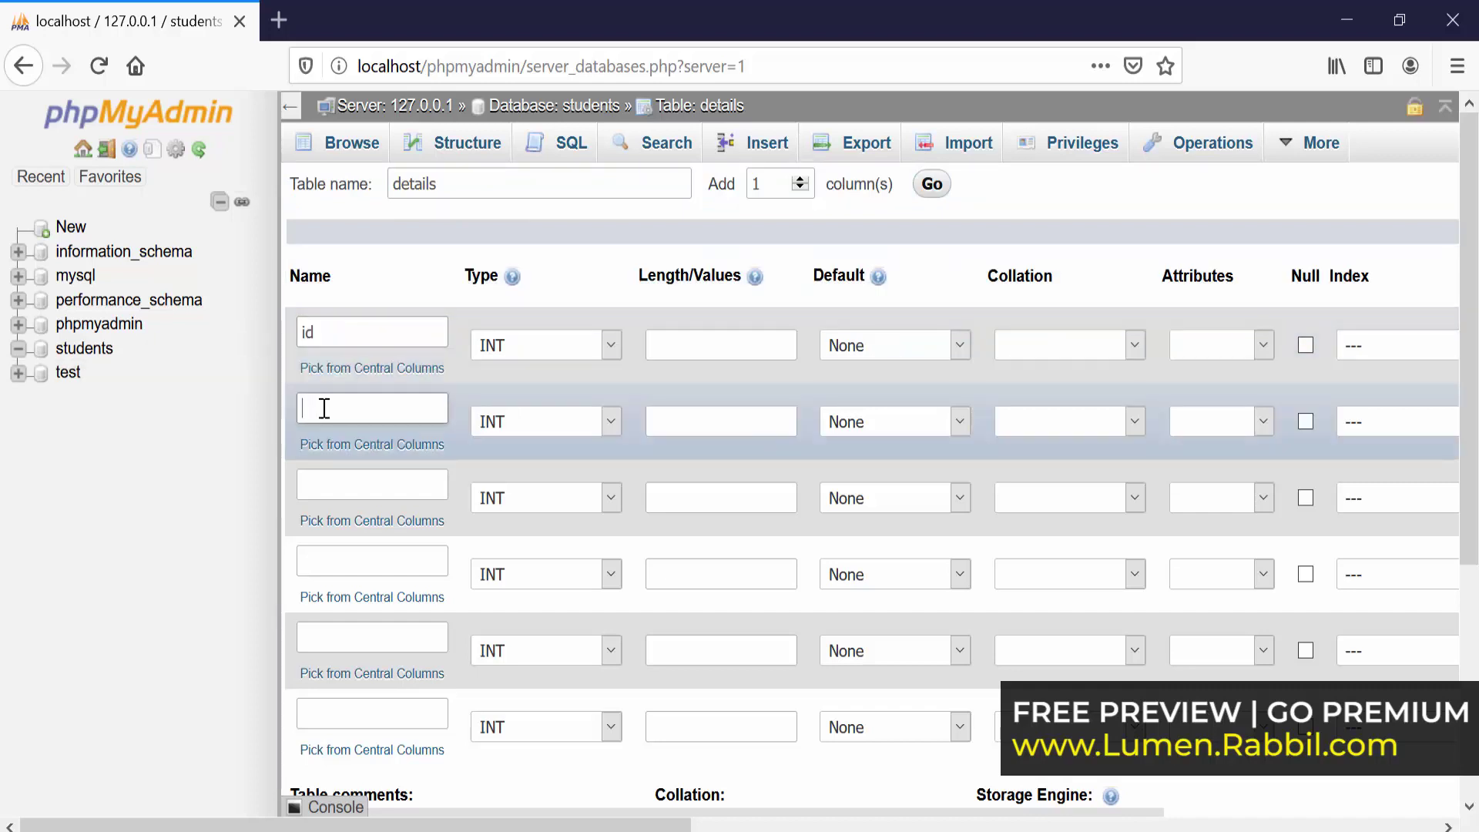
text(name)
click(330, 483)
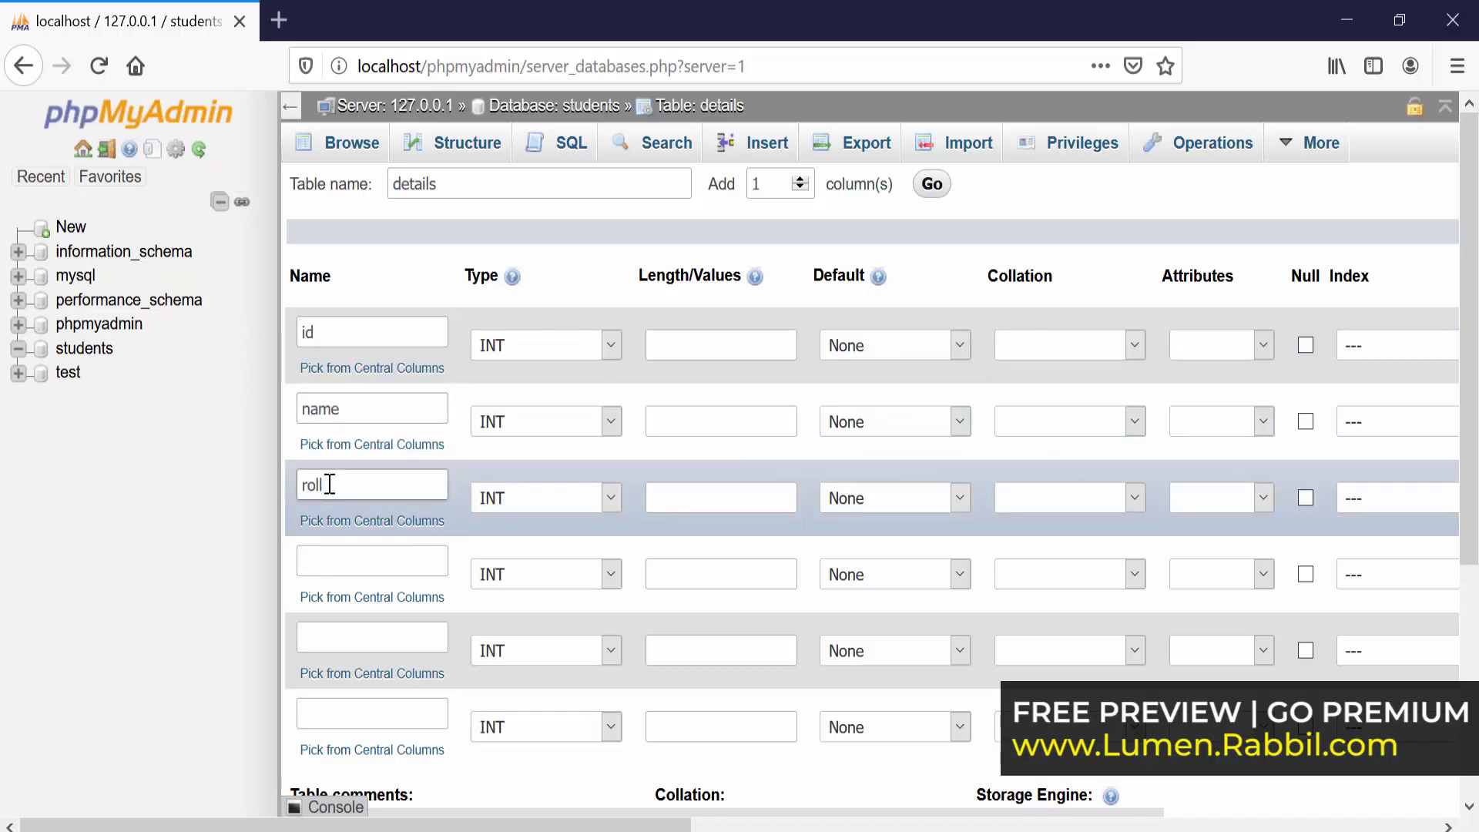
click(337, 560)
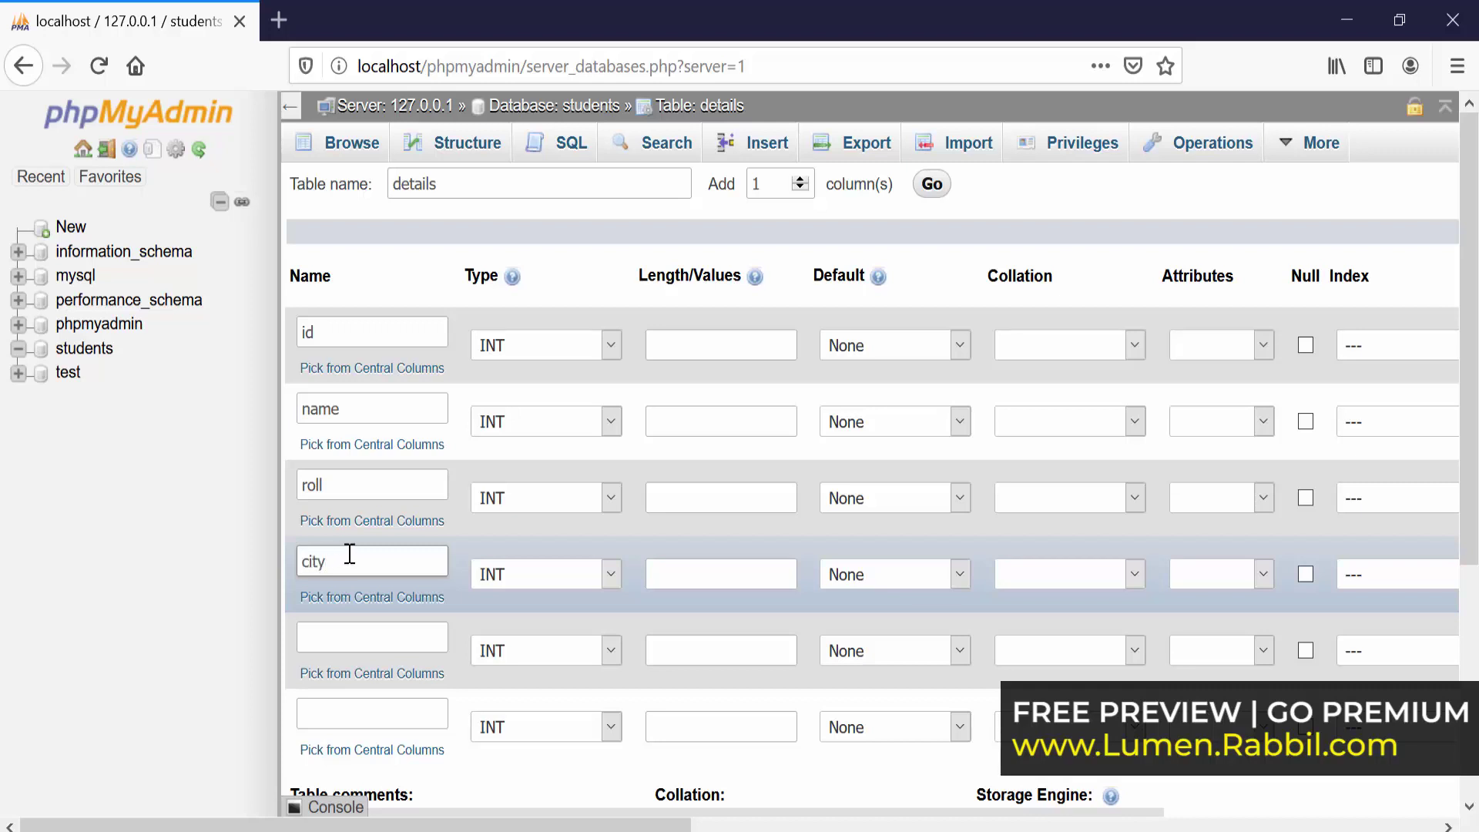
click(332, 644)
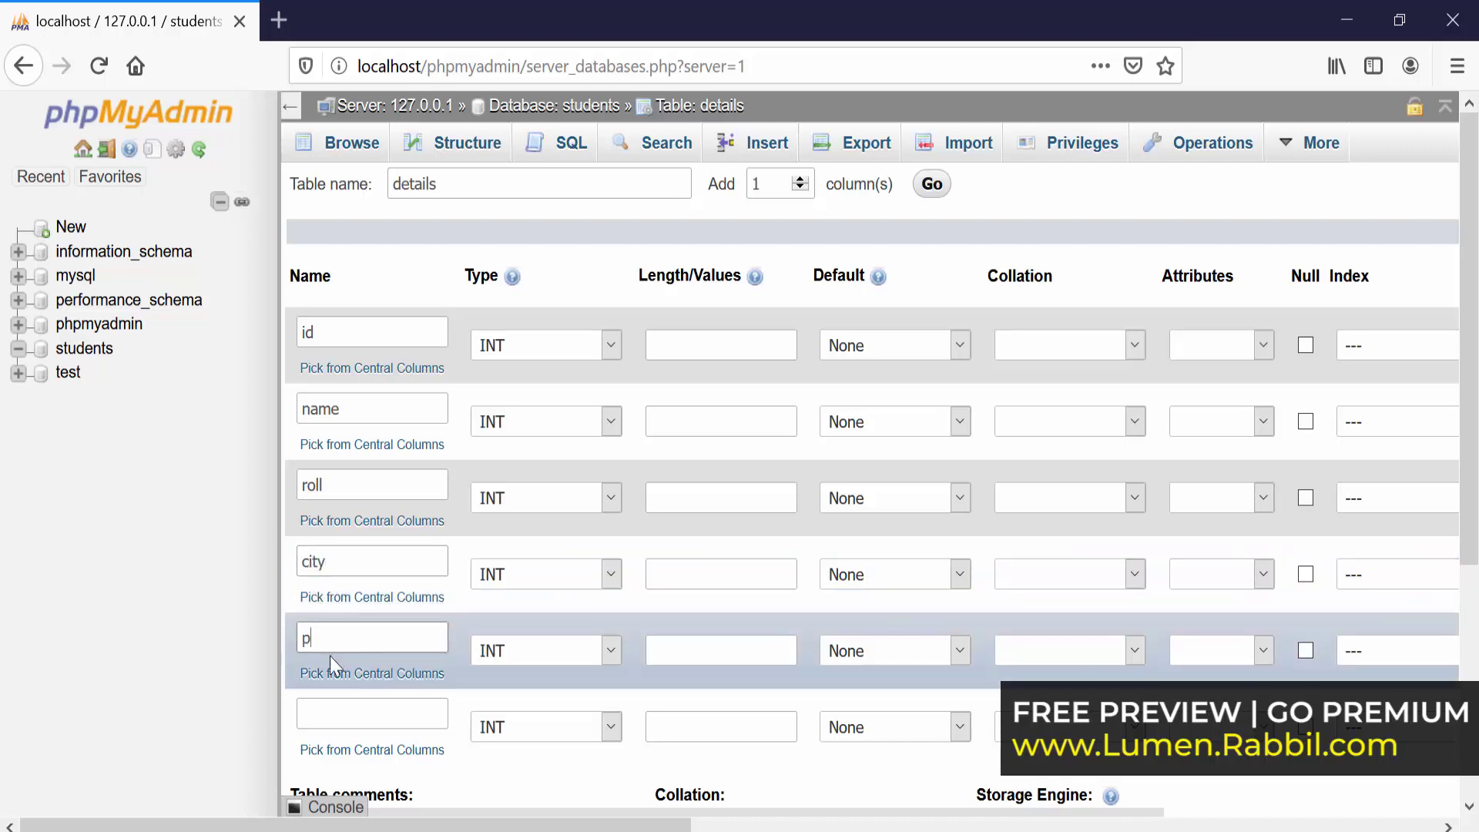
click(348, 712)
text(class)
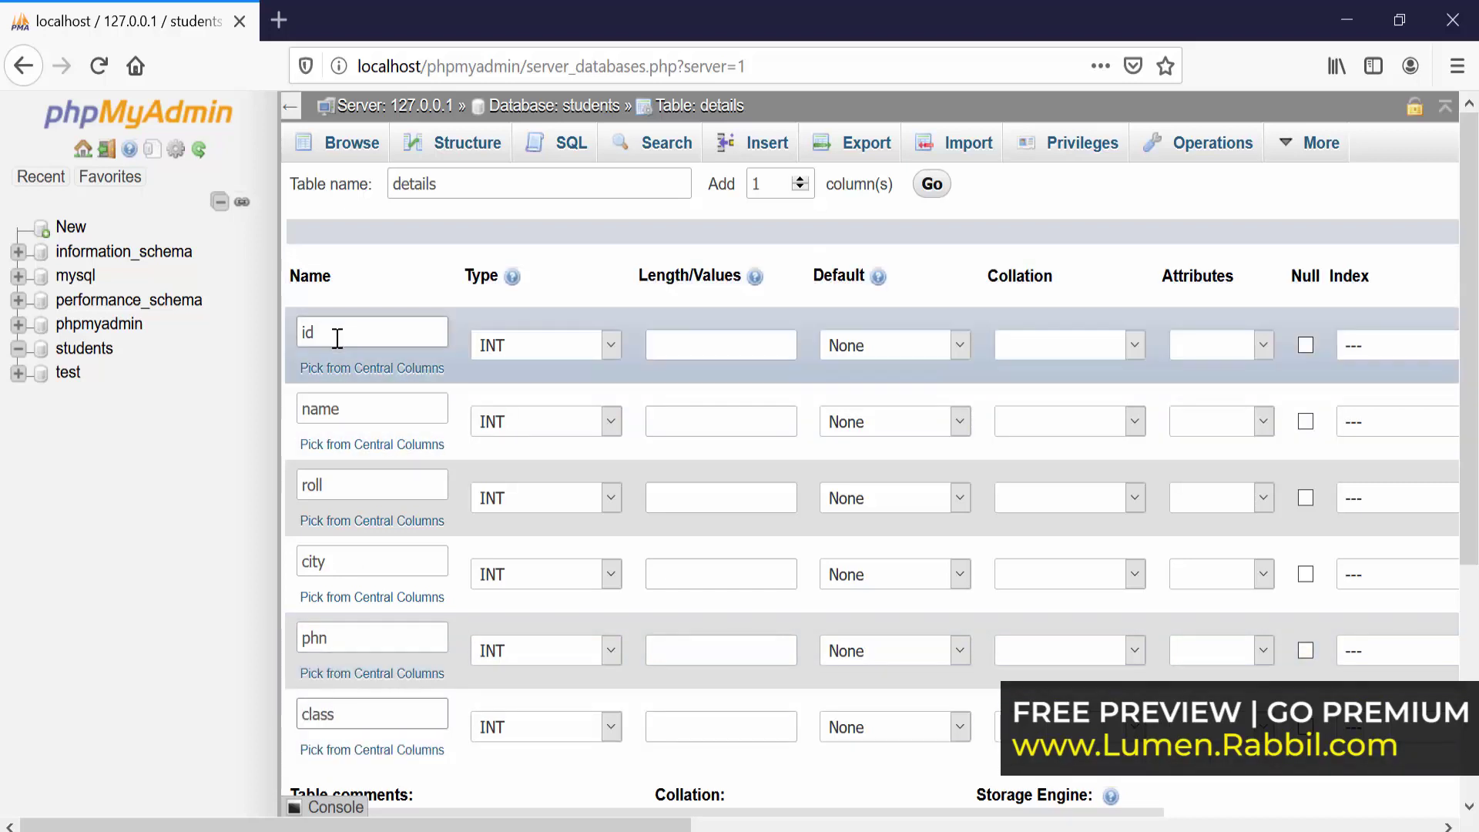
- Choose INT as the type of the id column and VARCHAR for the name column
drag(337, 337, 269, 341)
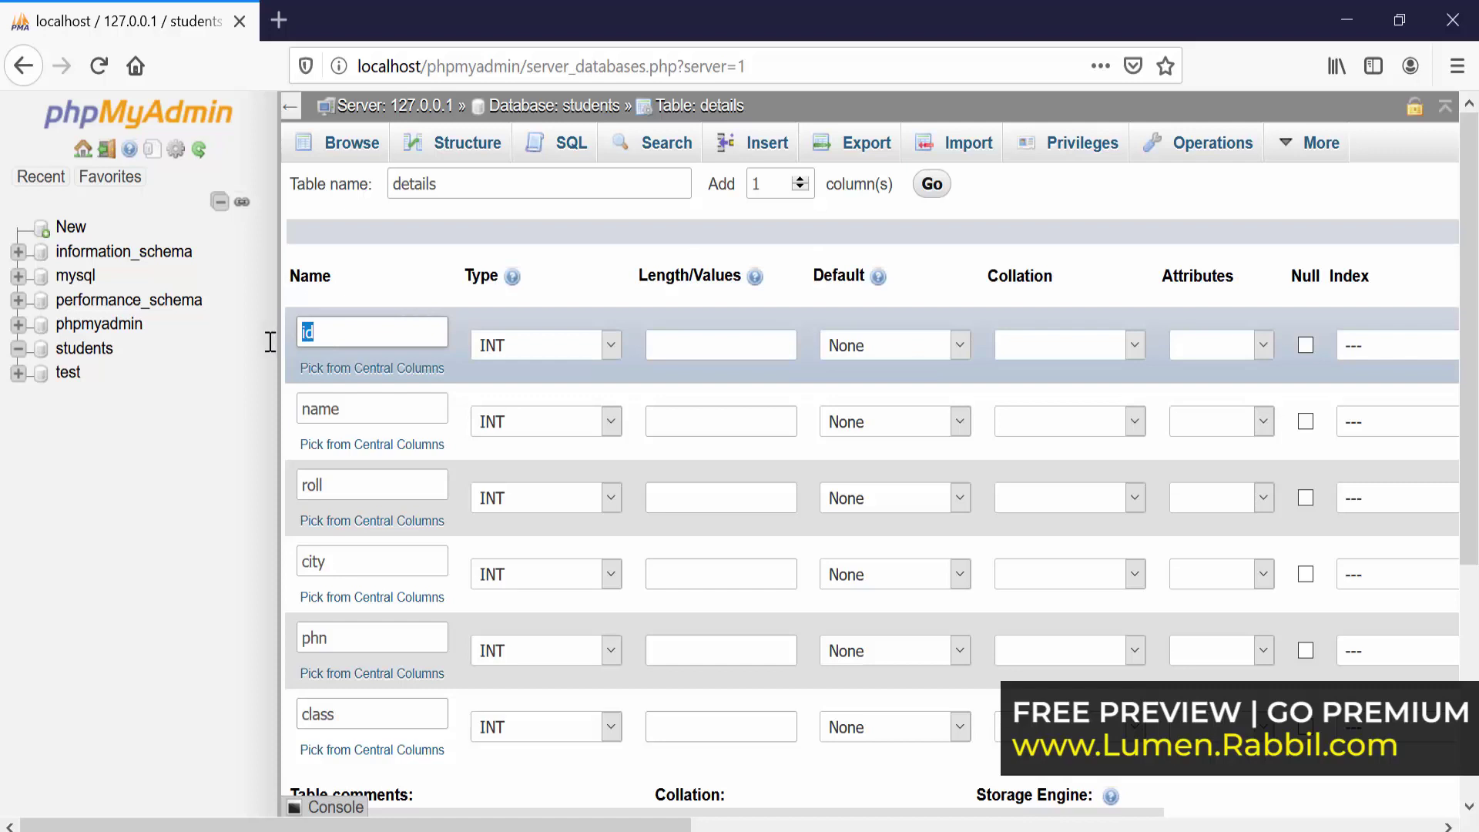
click(520, 350)
click(520, 349)
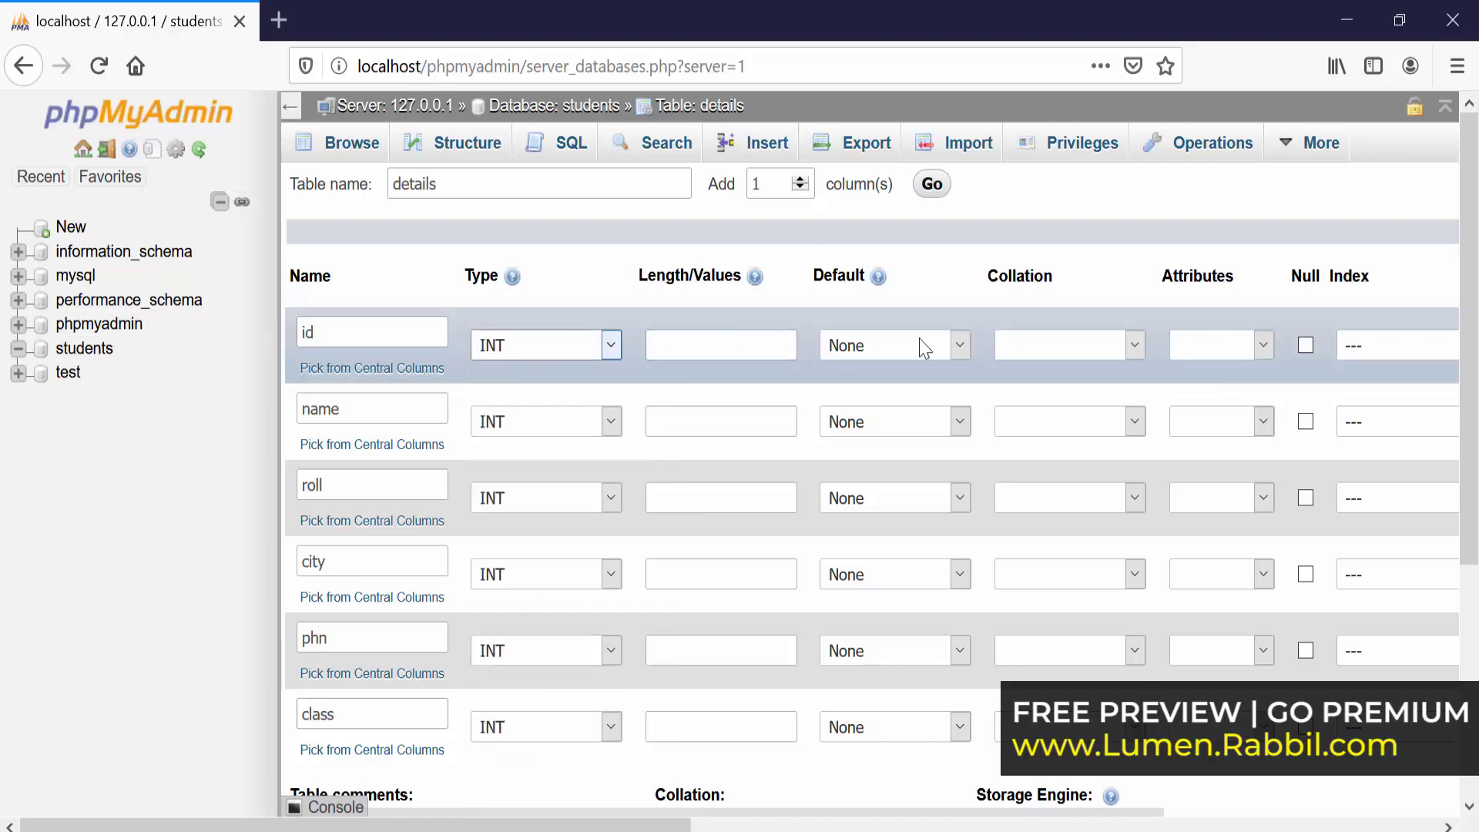
click(345, 338)
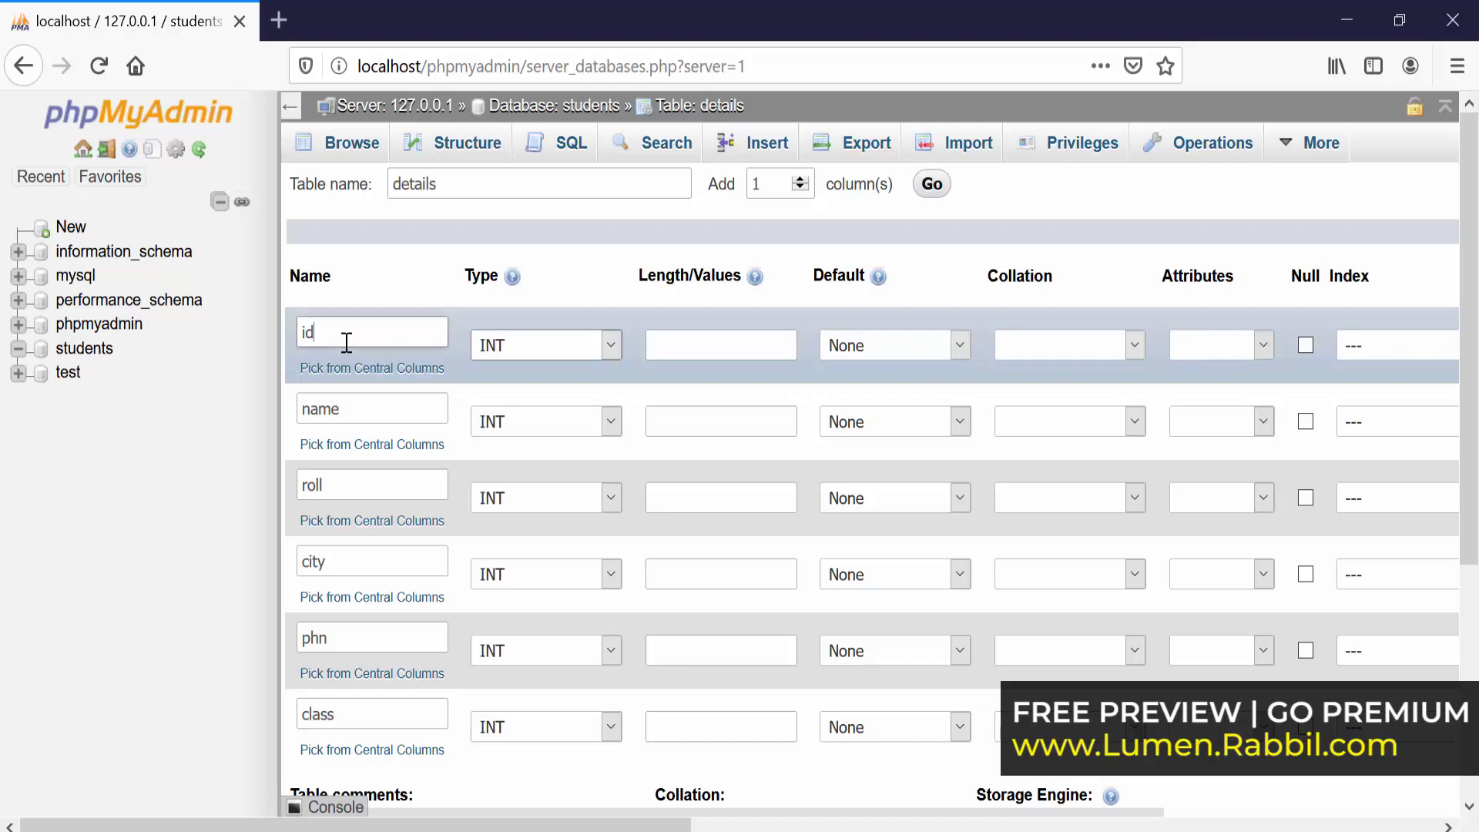
click(361, 408)
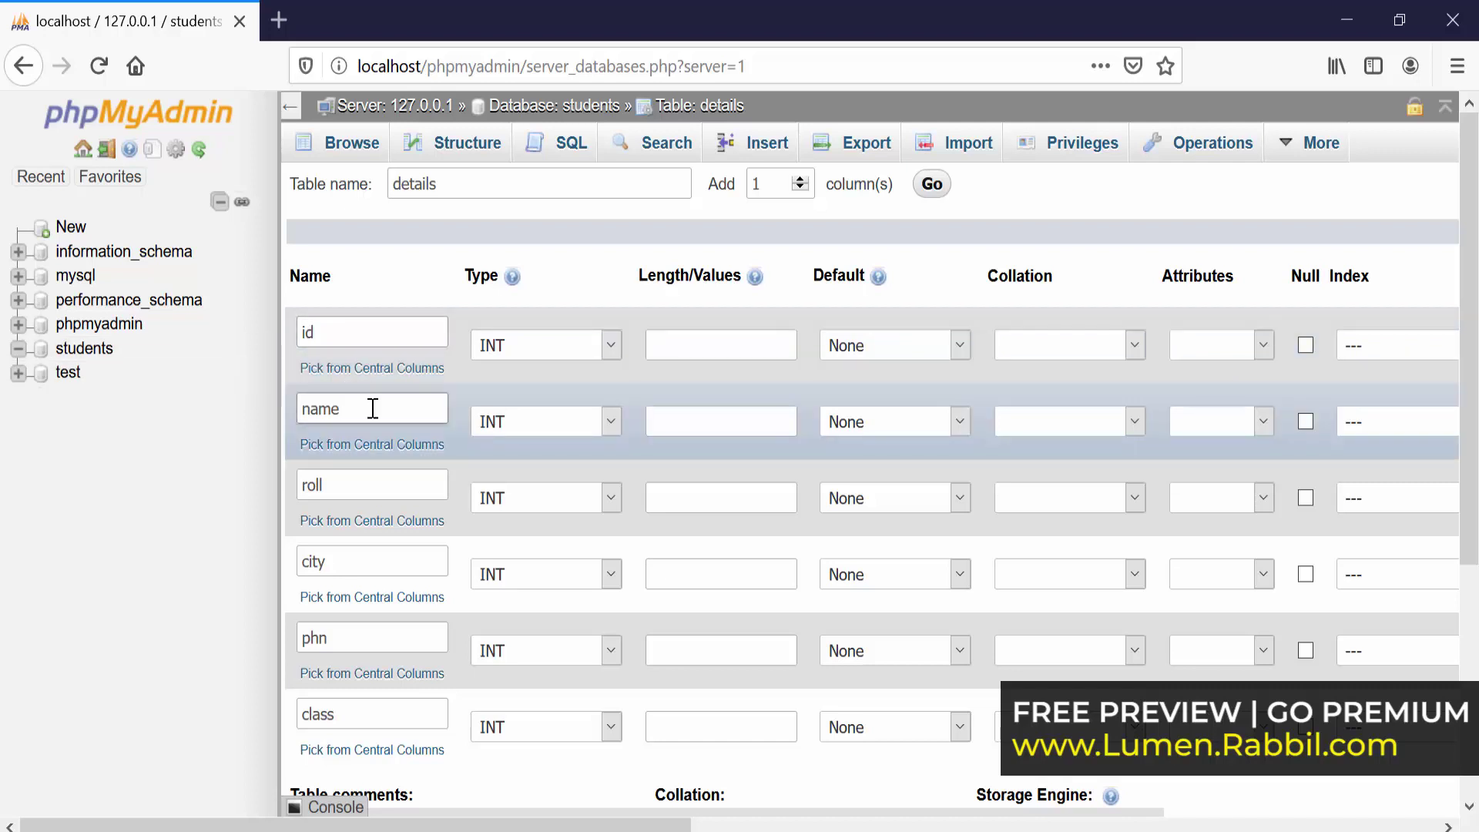
click(552, 421)
click(536, 486)
- Set the type of the roll, city, phn and class columns to VARCHAR
click(373, 485)
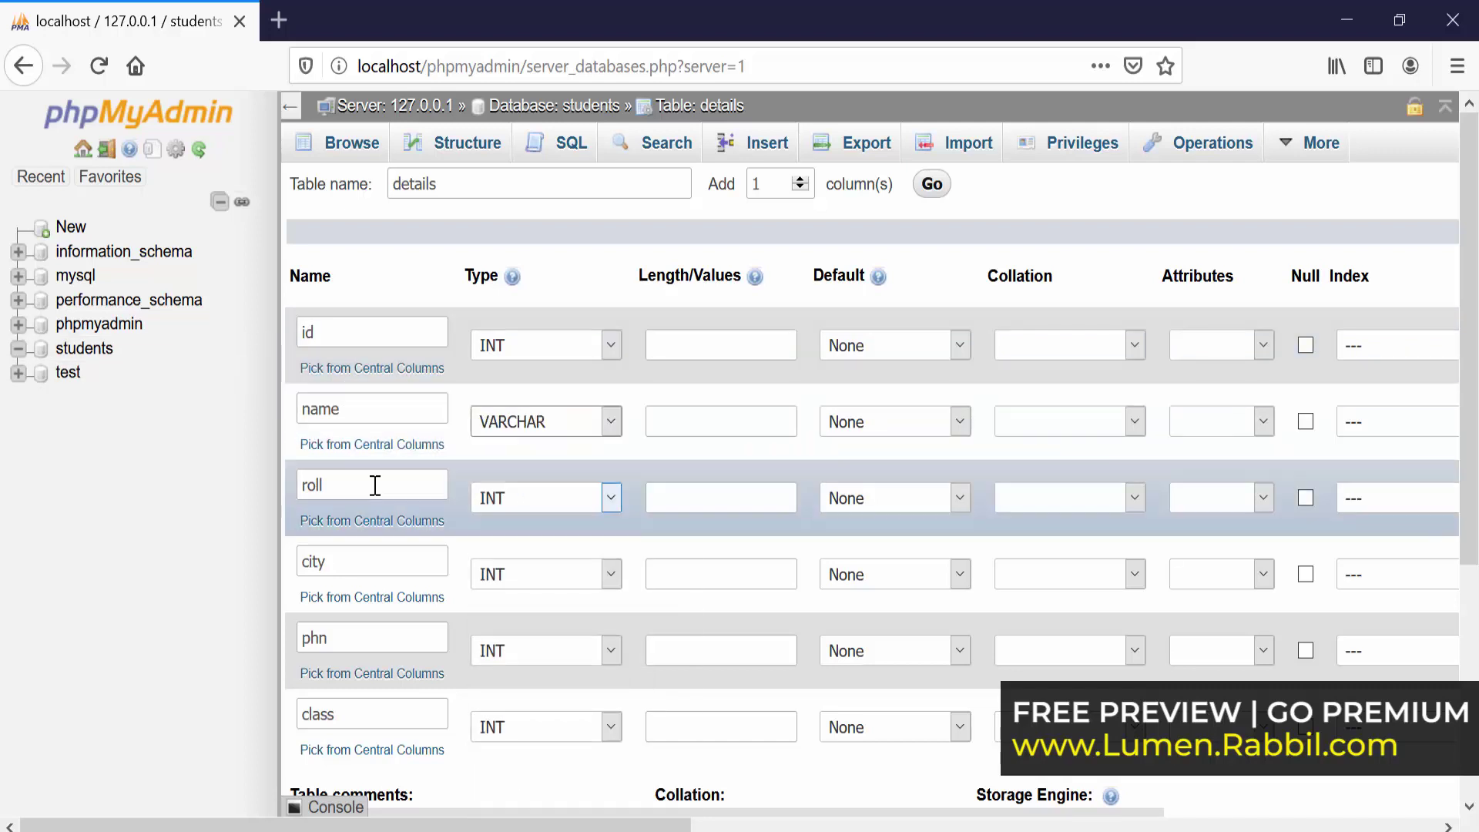
click(574, 499)
click(525, 129)
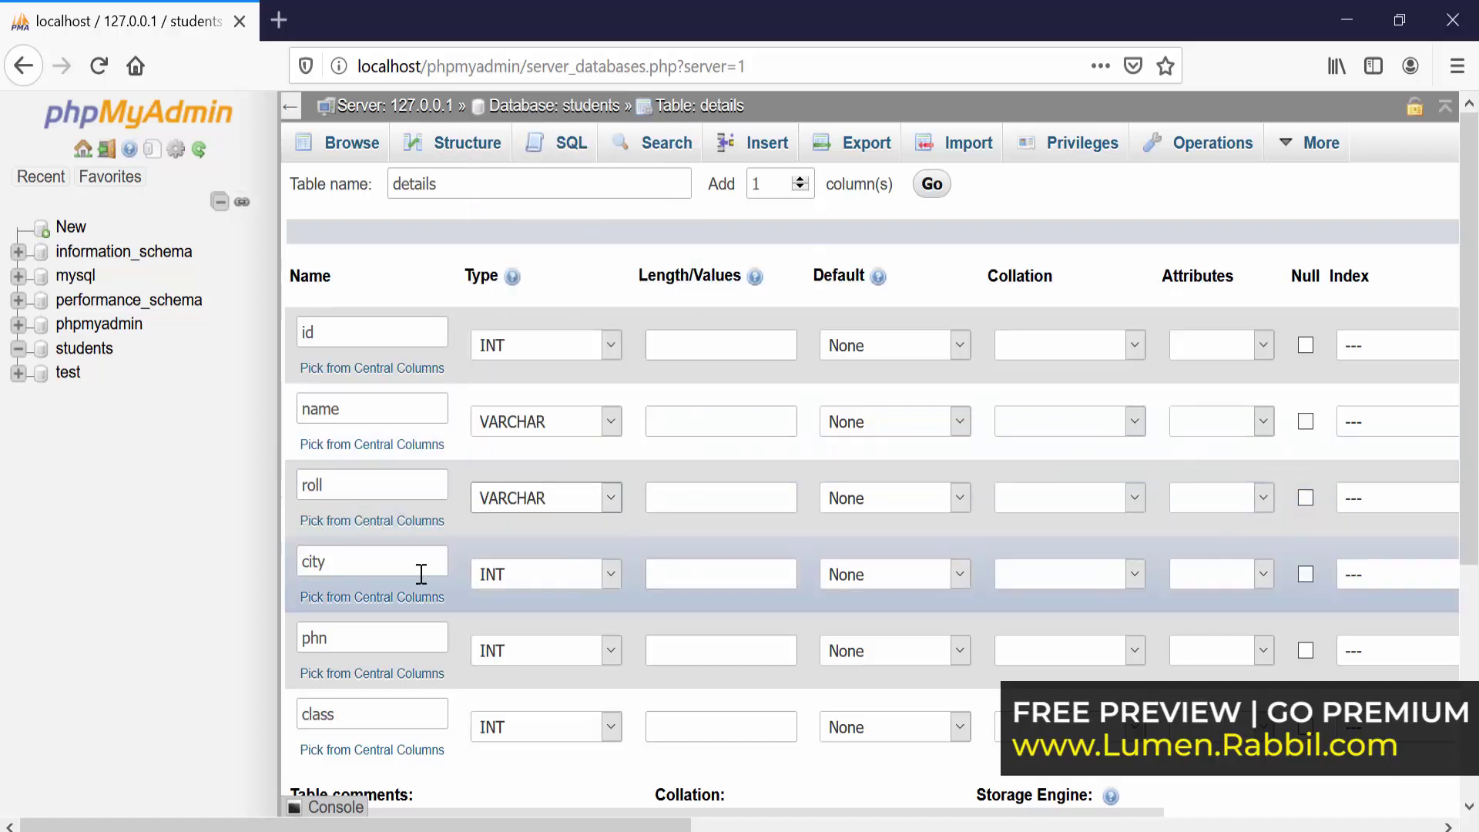
click(423, 572)
click(510, 574)
click(546, 147)
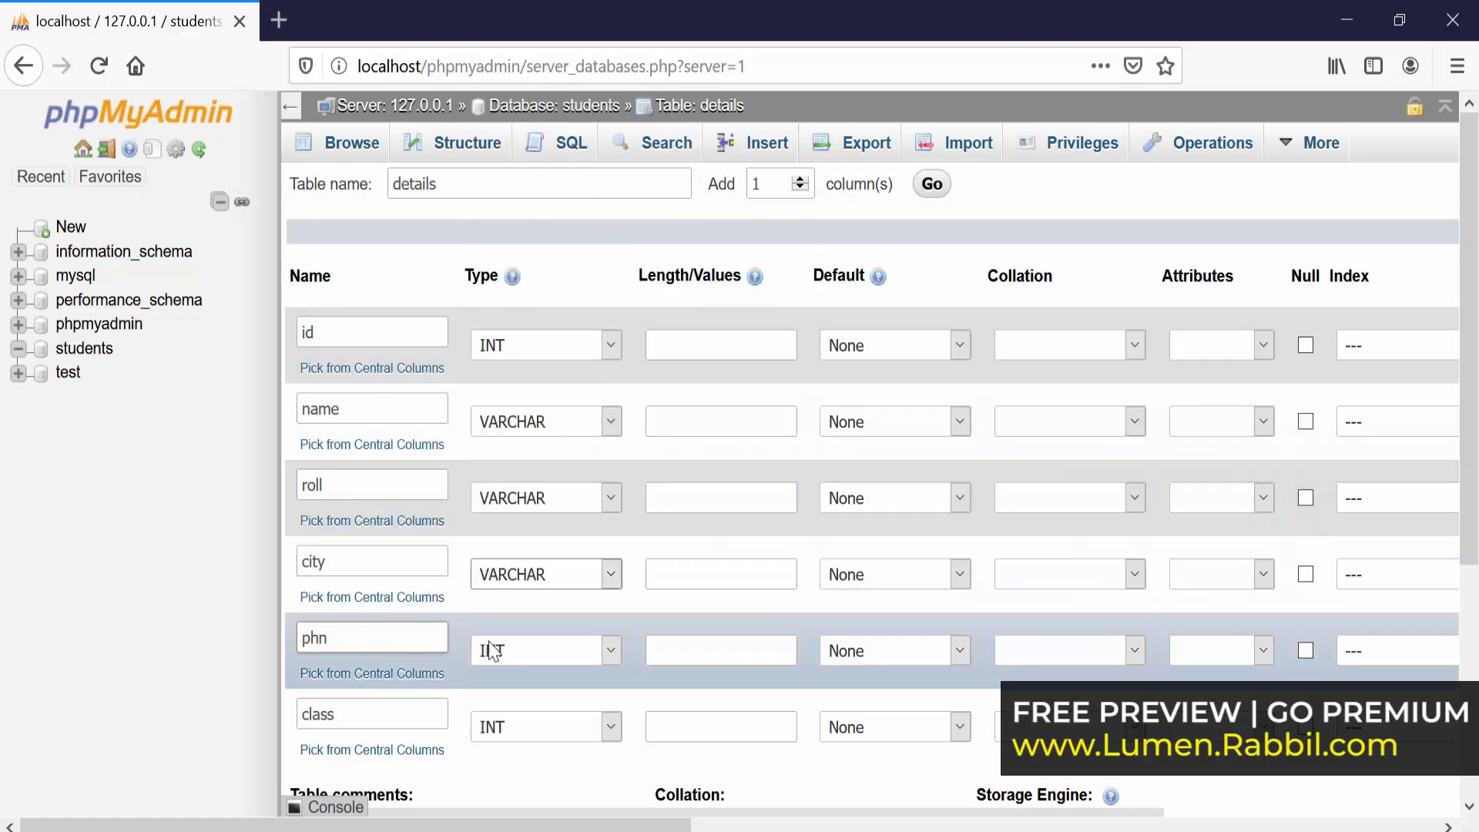
click(501, 650)
click(518, 133)
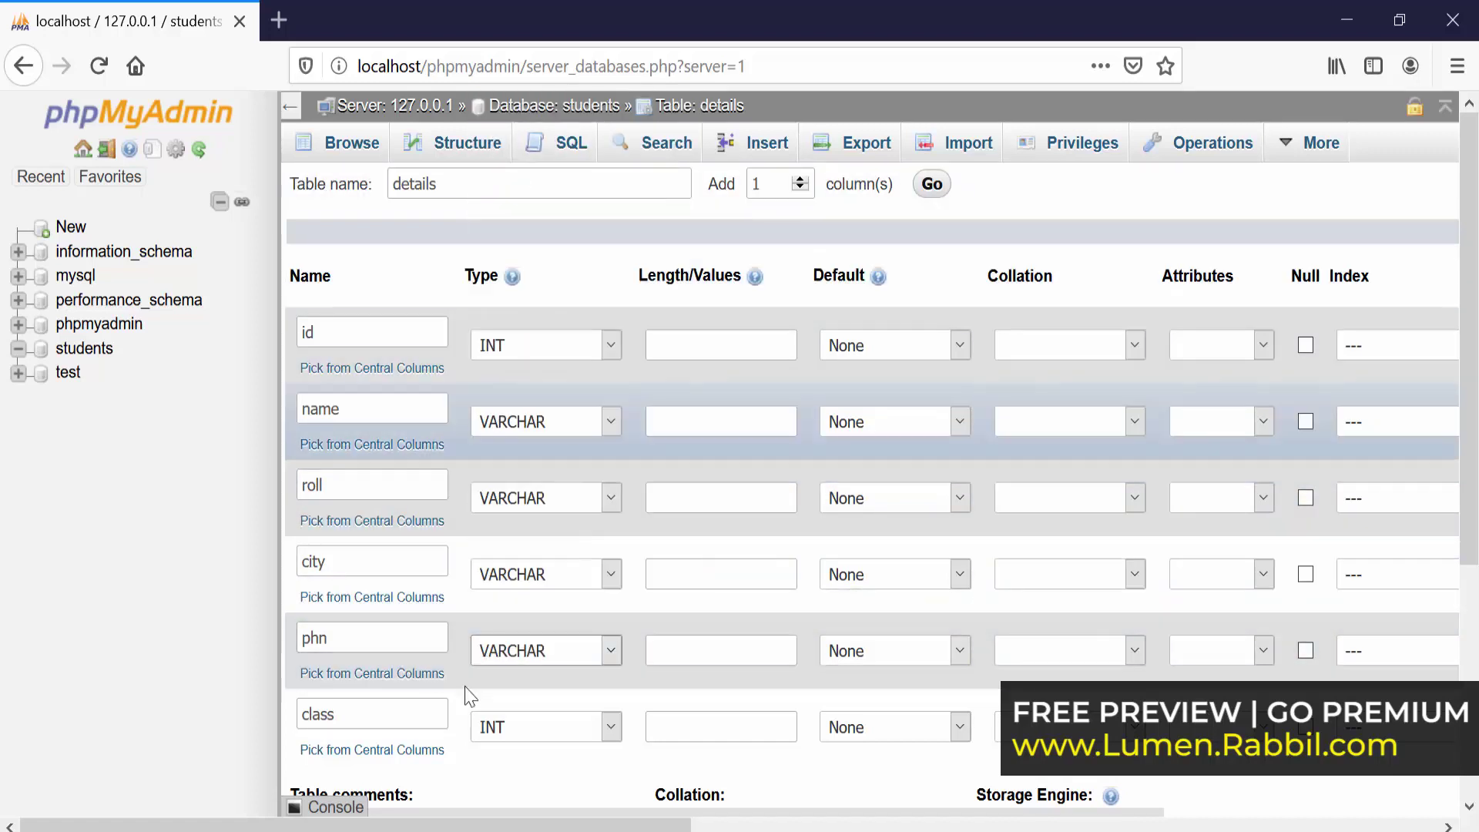
click(552, 729)
click(513, 146)
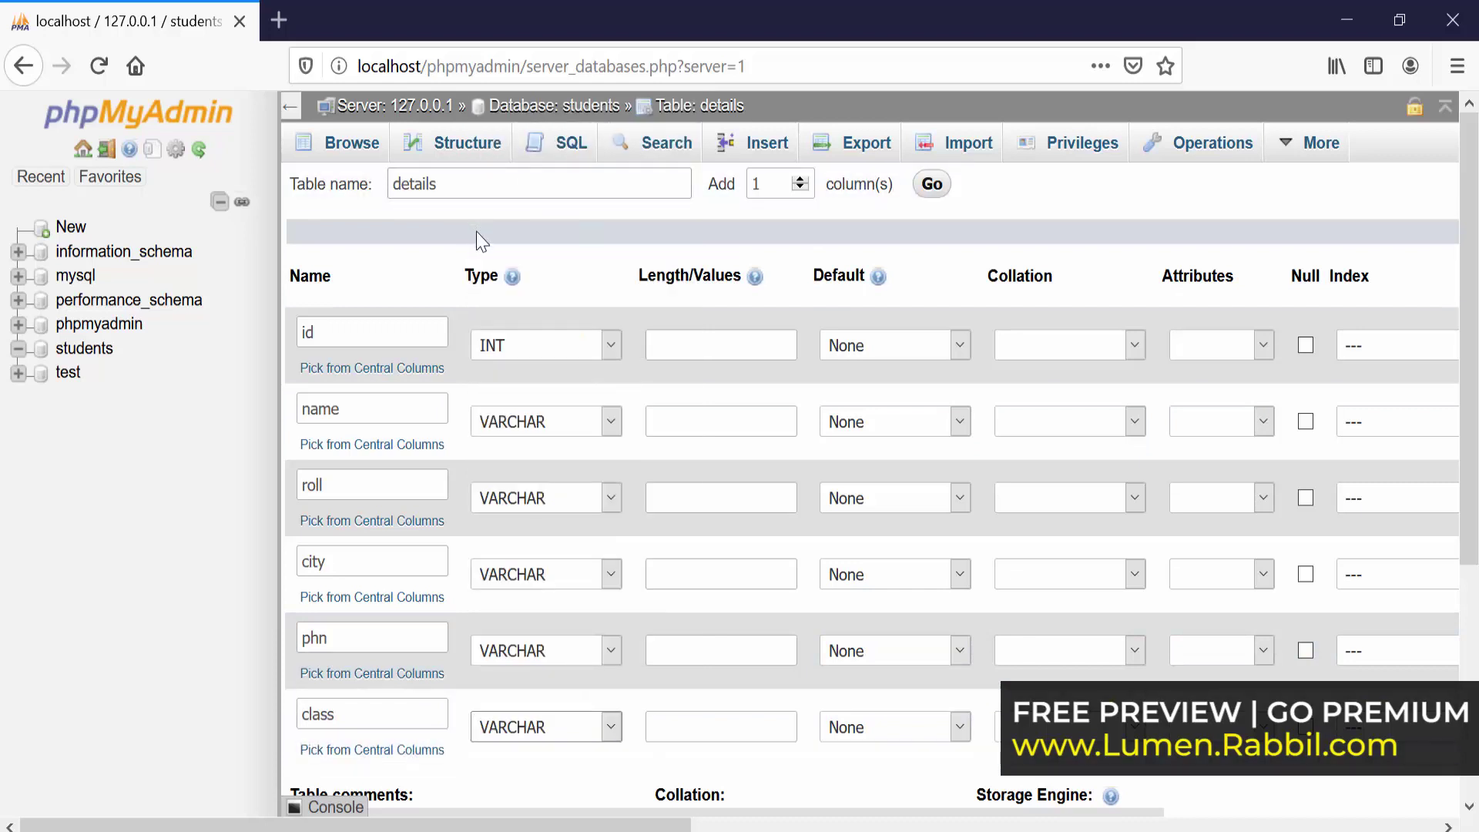
- Set the length of the id column to 255 and of the name, roll, city, phn and class columns to 50
click(709, 350)
click(694, 373)
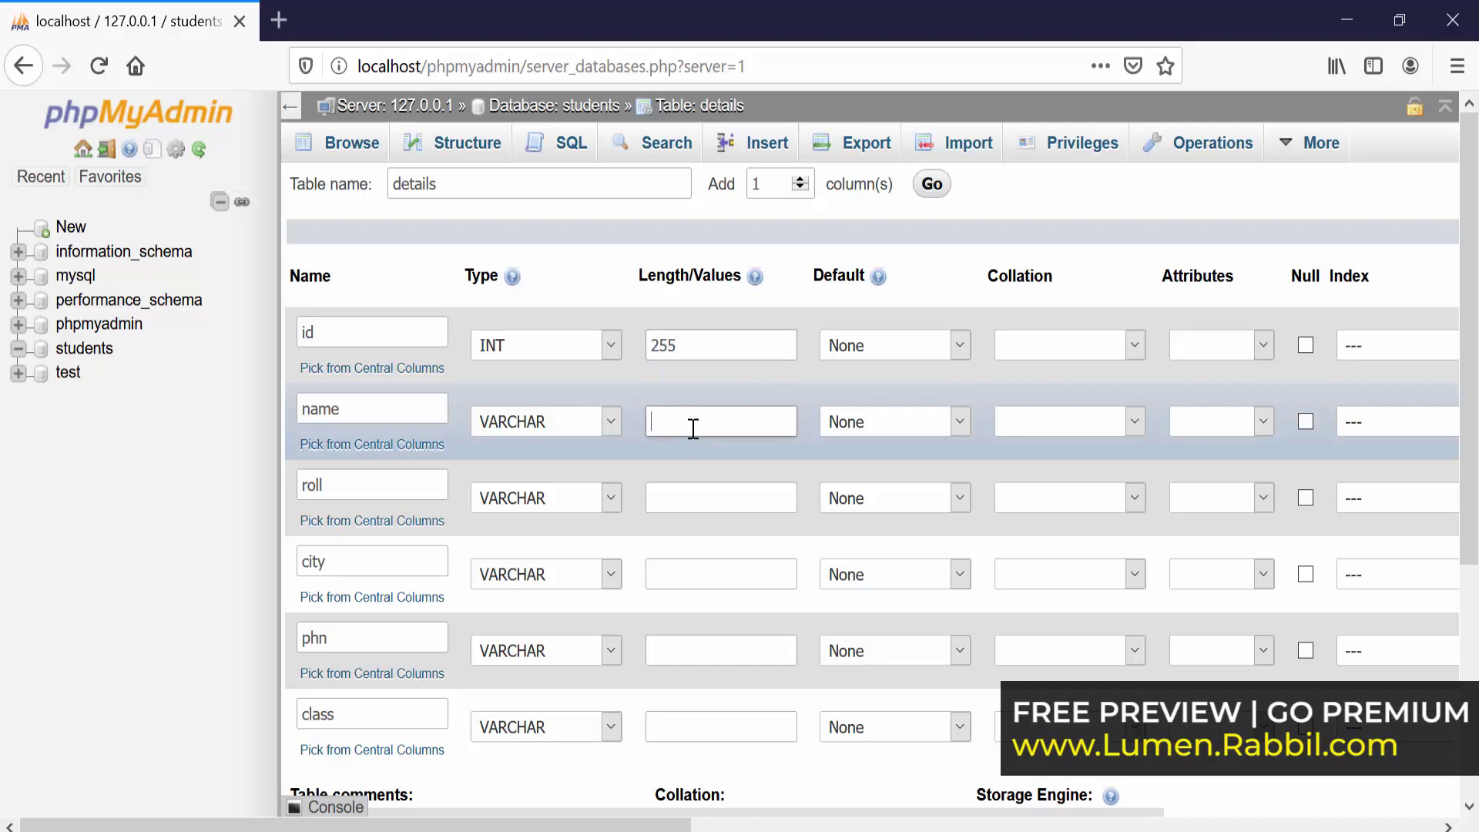
text(50)
drag(677, 429, 629, 434)
key(ctrl+c)
click(696, 495)
key(ctrl+v)
click(696, 568)
key(ctrl+v)
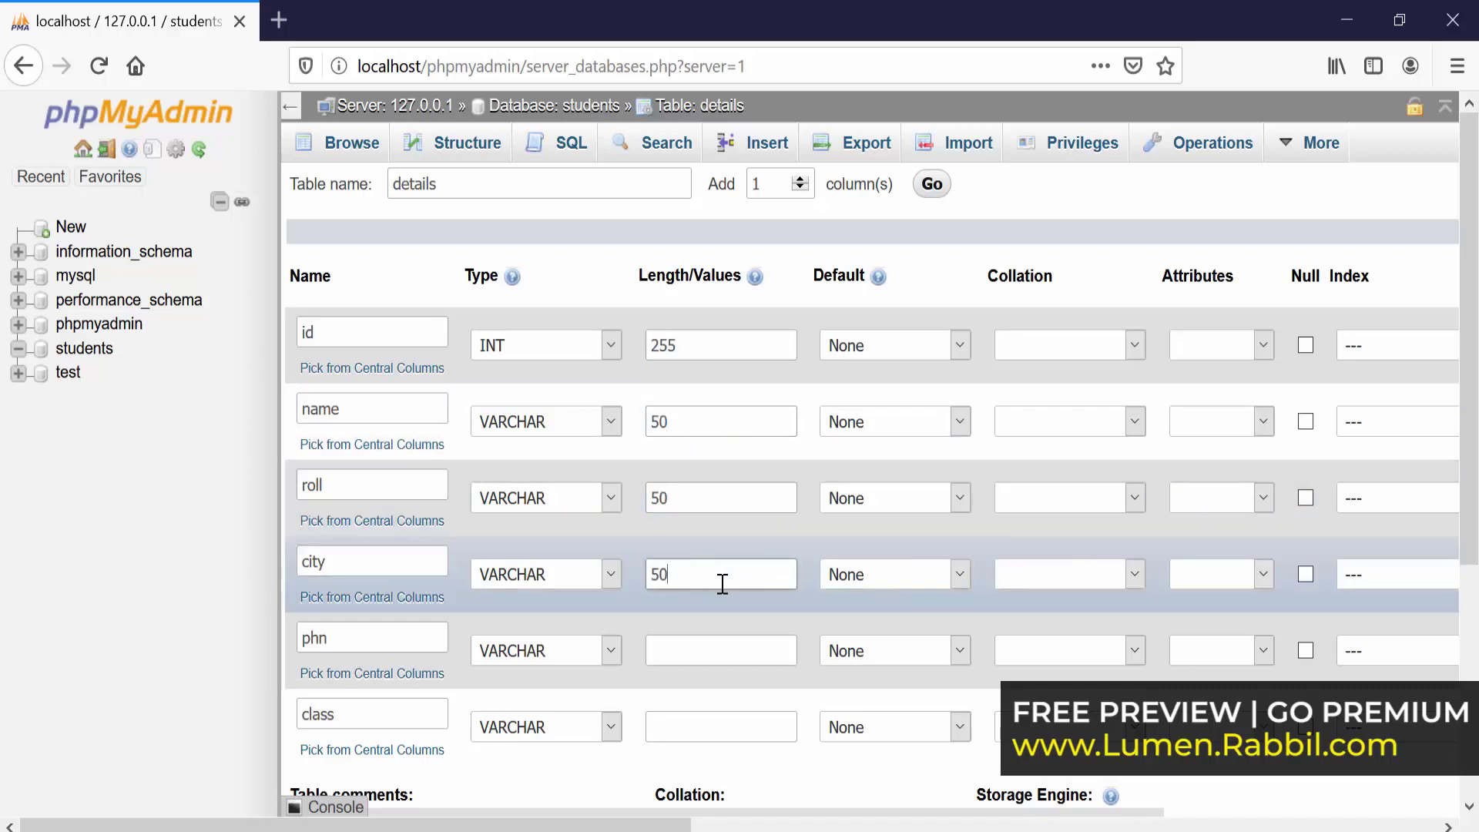
click(713, 653)
key(ctrl+v)
click(679, 727)
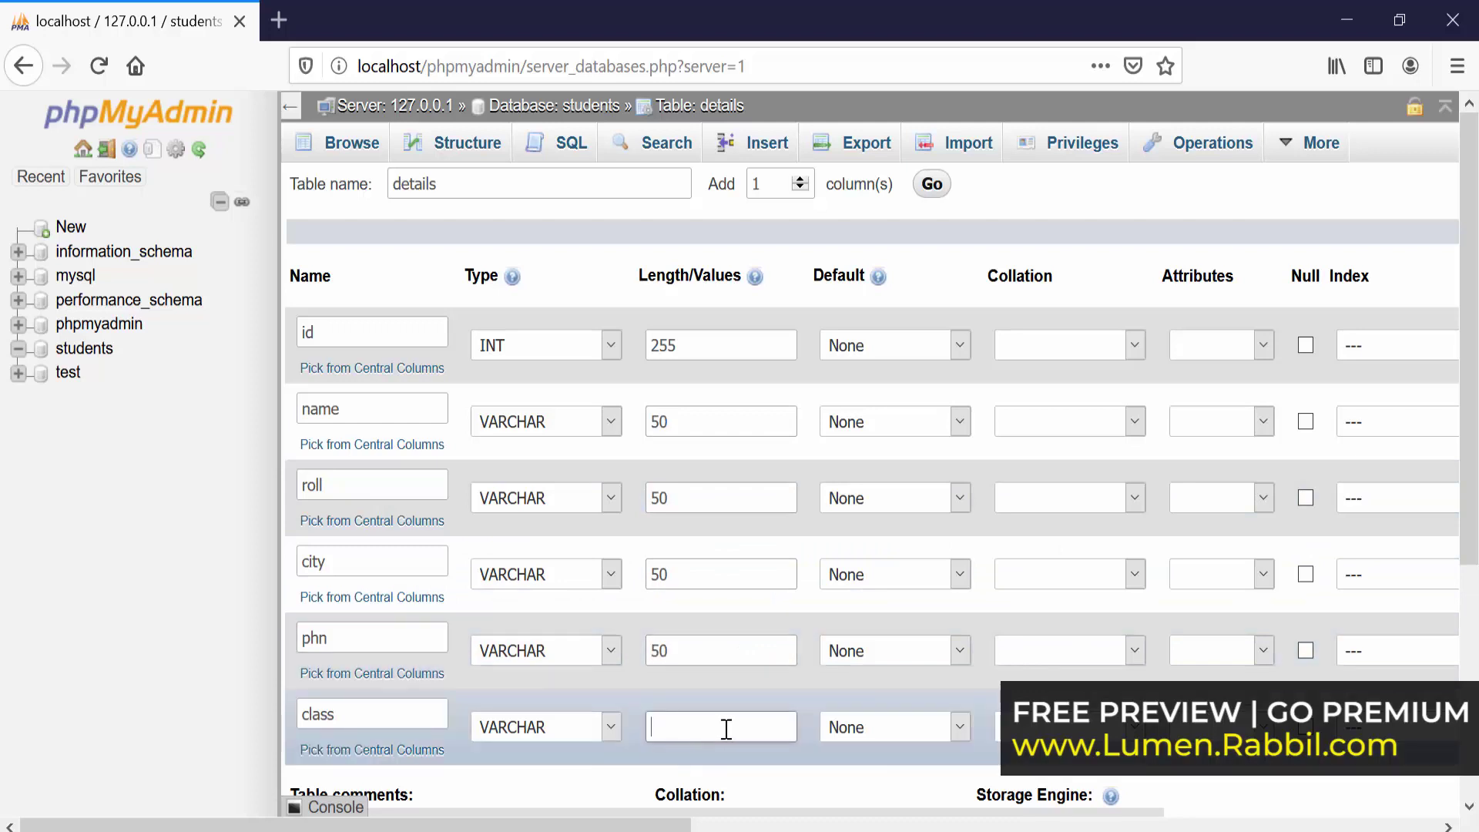
key(ctrl+v)
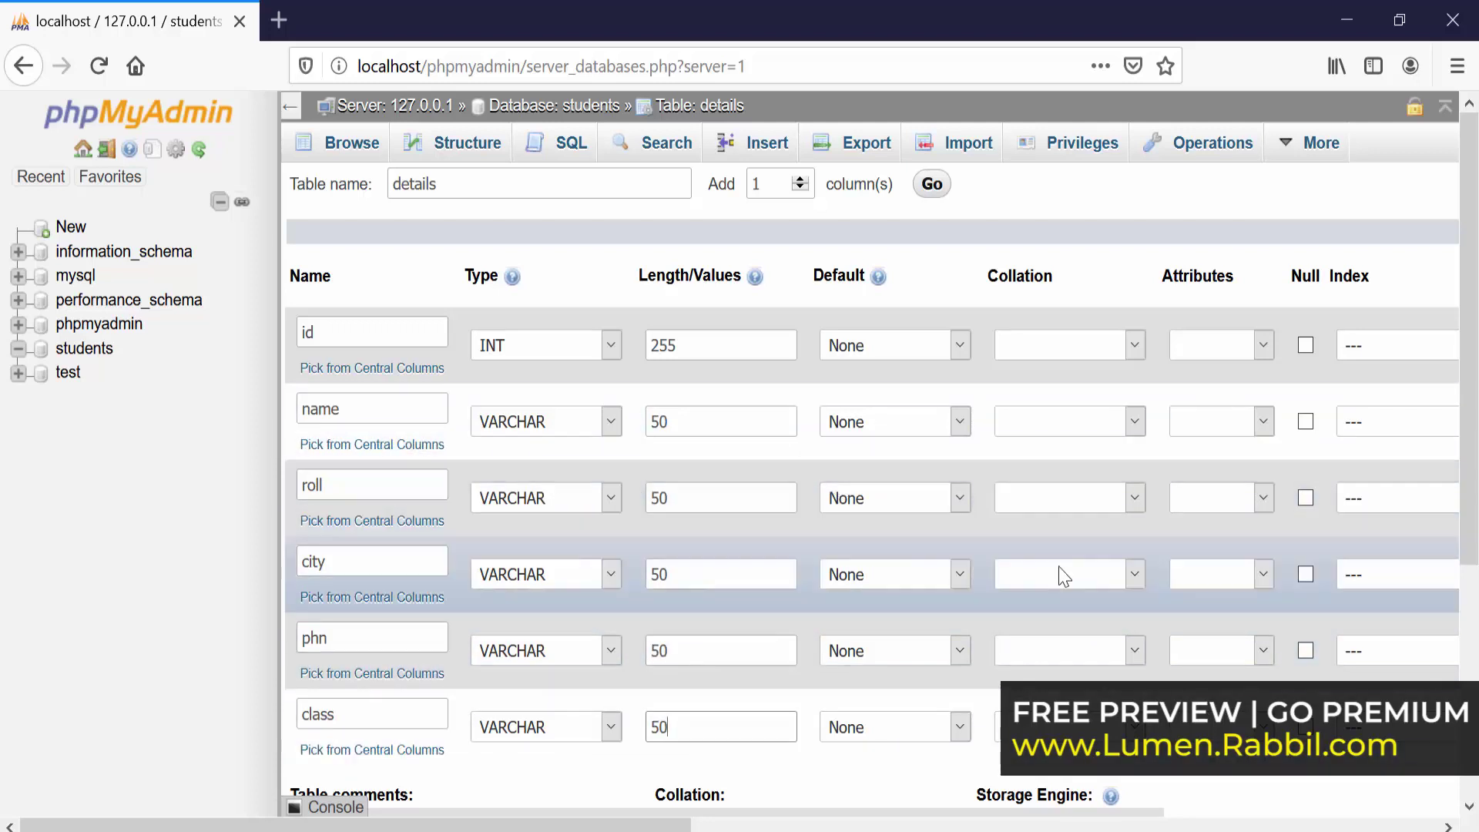
- Enable auto-increment for the id column and accept the PRIMARY index on it
drag(278, 403, 122, 392)
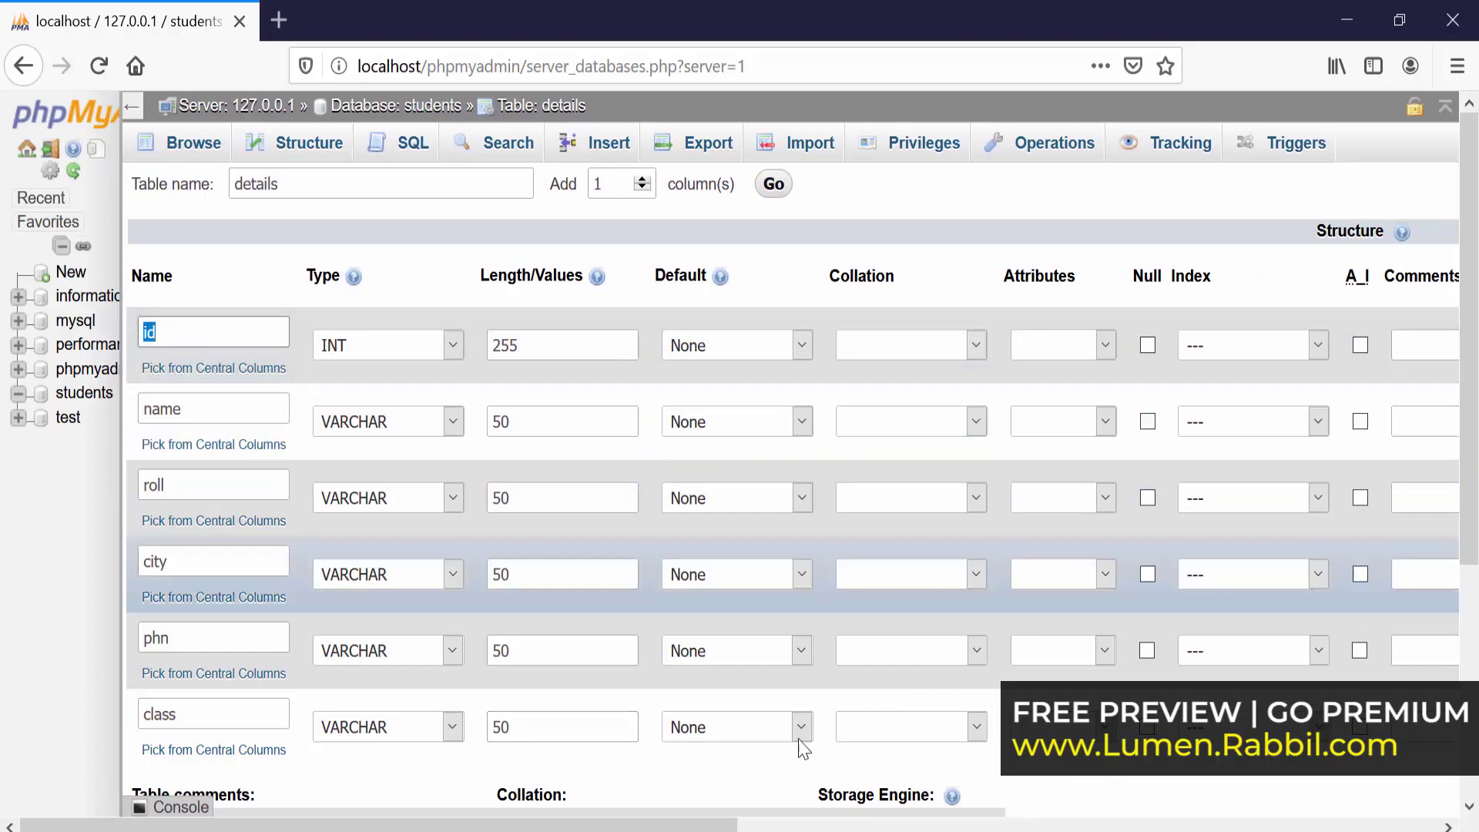
drag(721, 826, 869, 828)
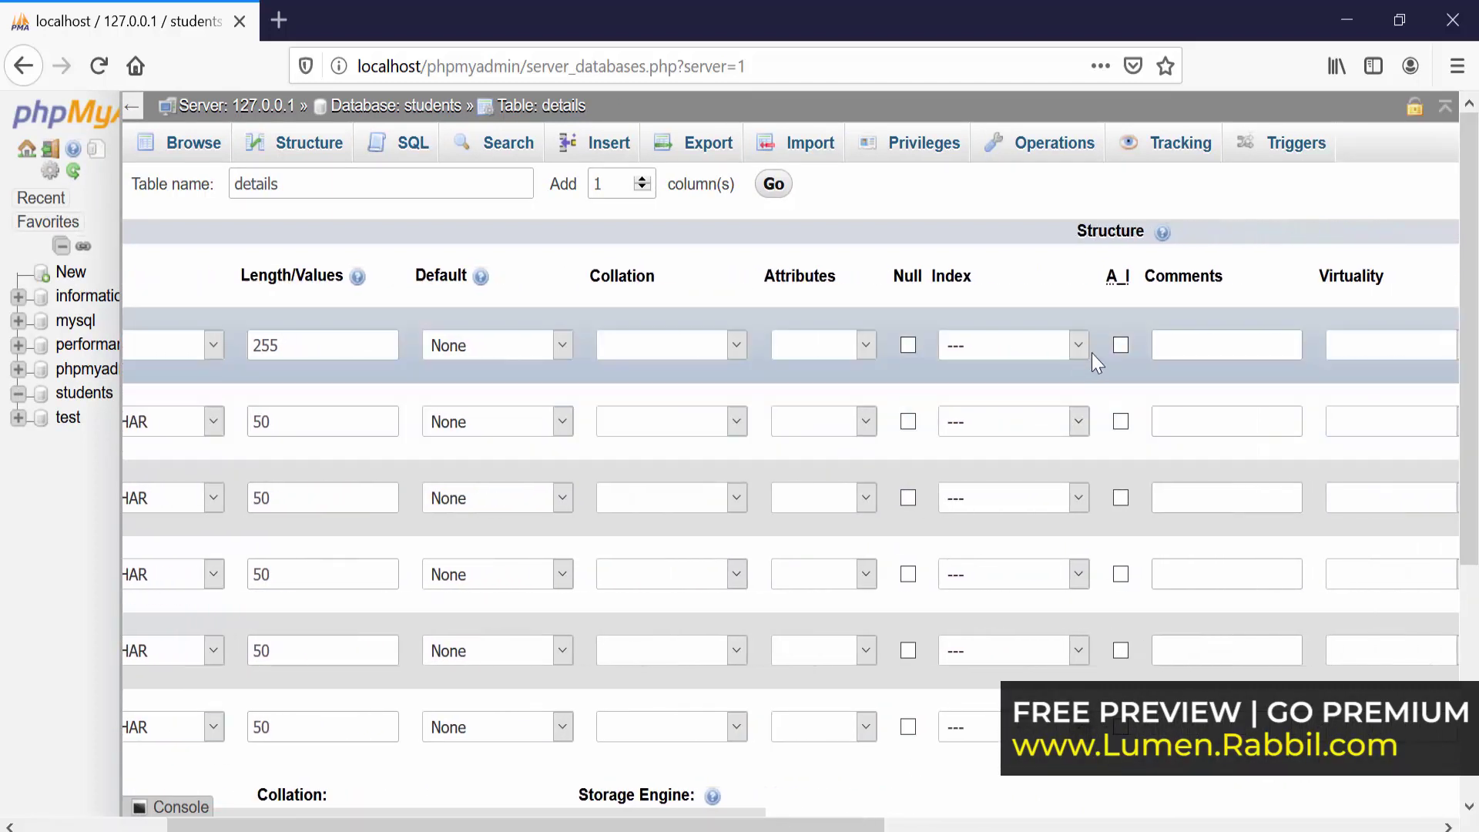
click(1121, 344)
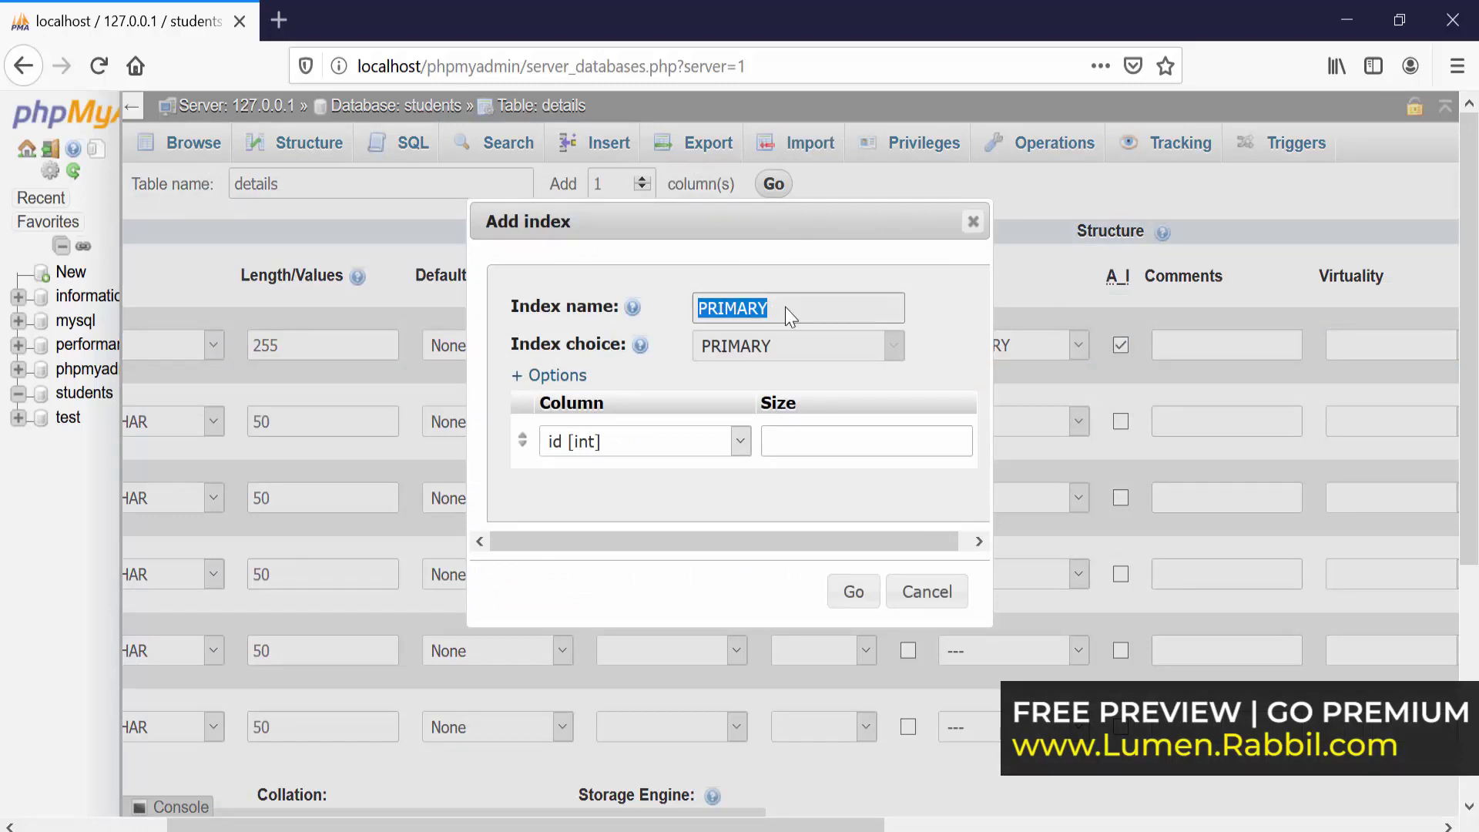
click(852, 591)
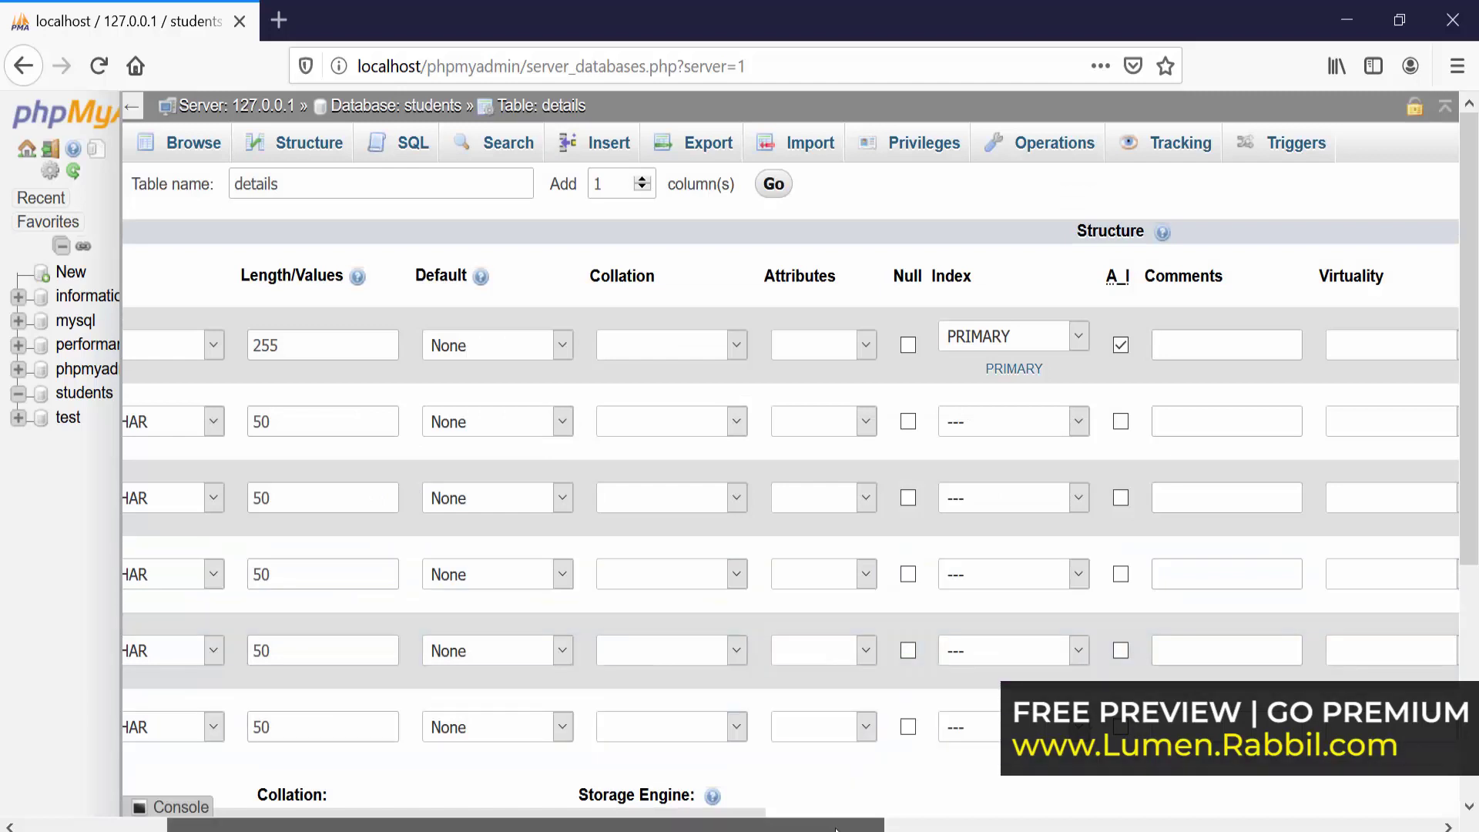
- Review the column names defined for the details table, from id through class
drag(882, 824, 335, 789)
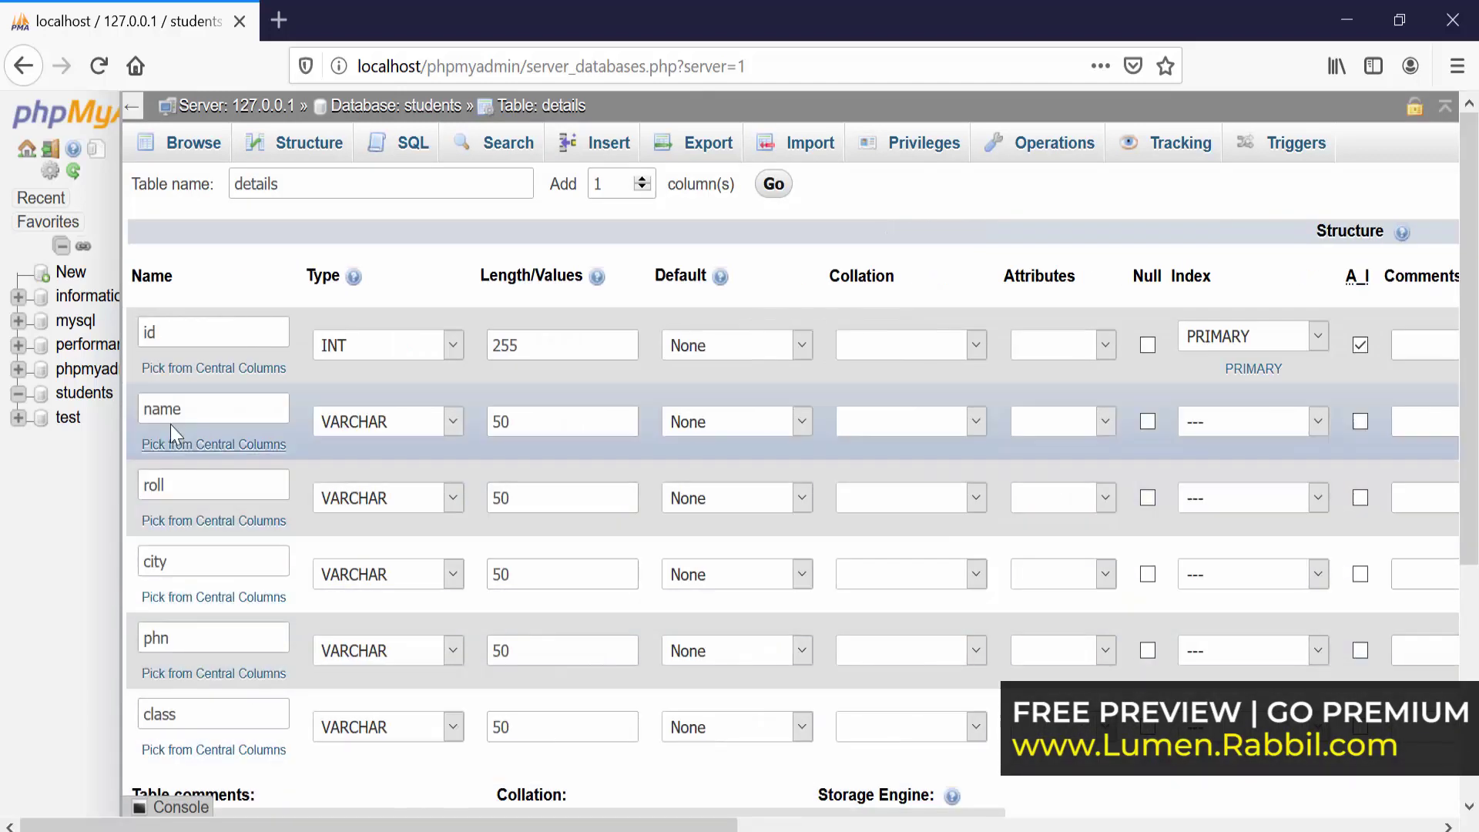
double_click(151, 332)
double_click(217, 407)
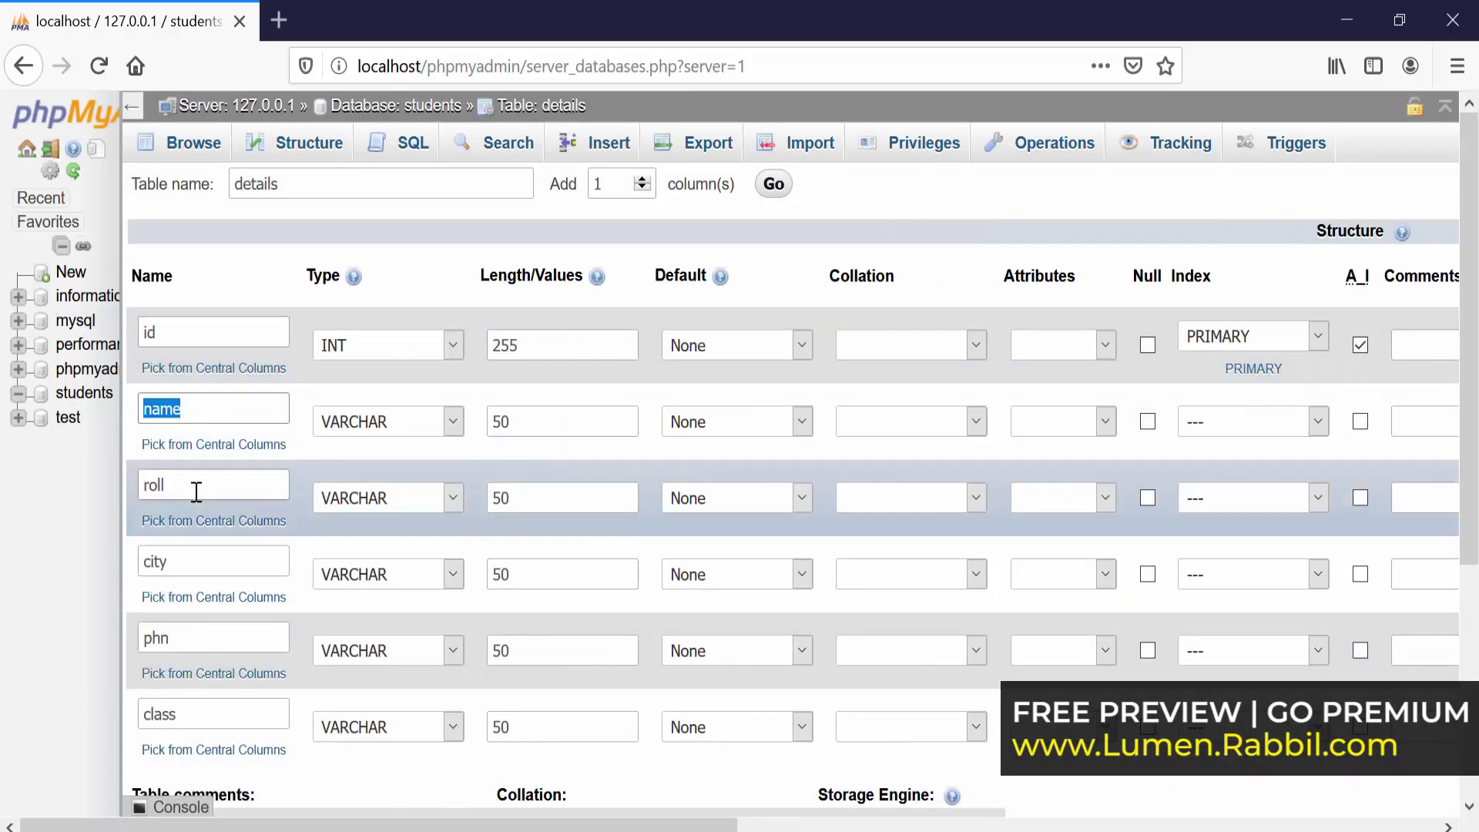
double_click(191, 485)
double_click(185, 561)
double_click(182, 637)
double_click(159, 714)
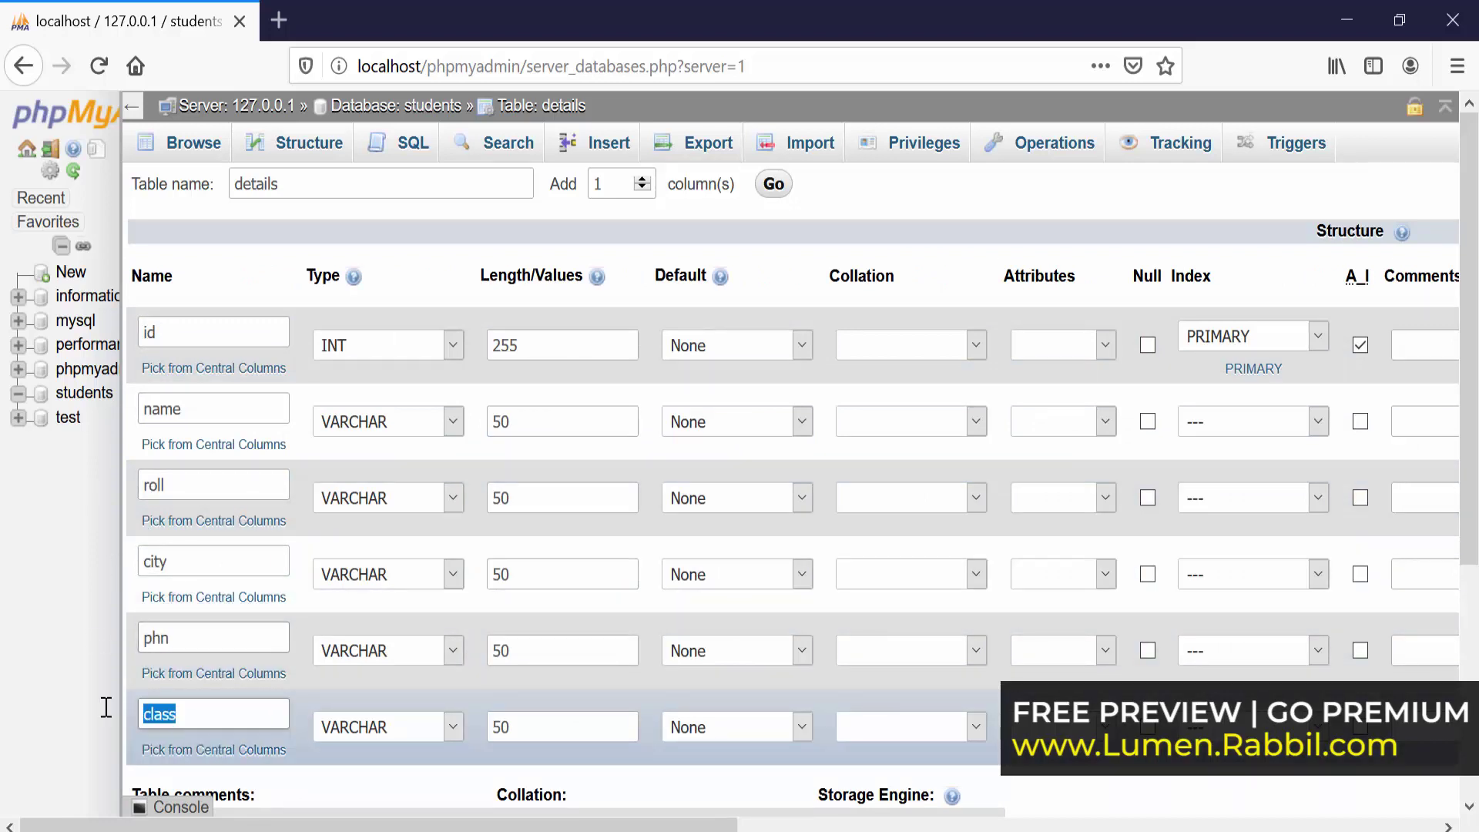
double_click(162, 409)
click(185, 485)
double_click(154, 485)
double_click(154, 562)
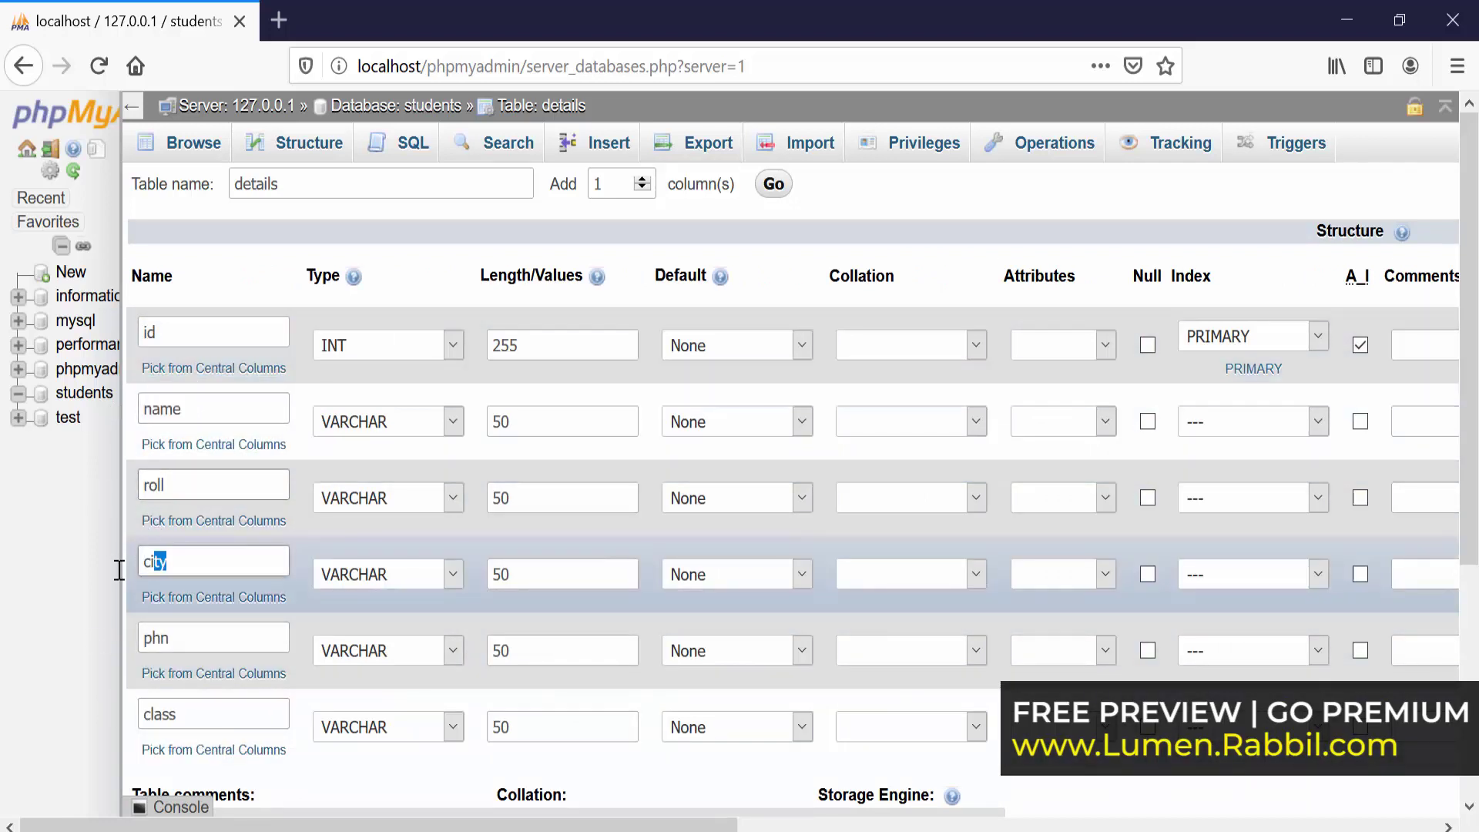
- Review the phn and class column names, the column lengths, and the id column's length and auto-increment setting
double_click(156, 638)
double_click(160, 714)
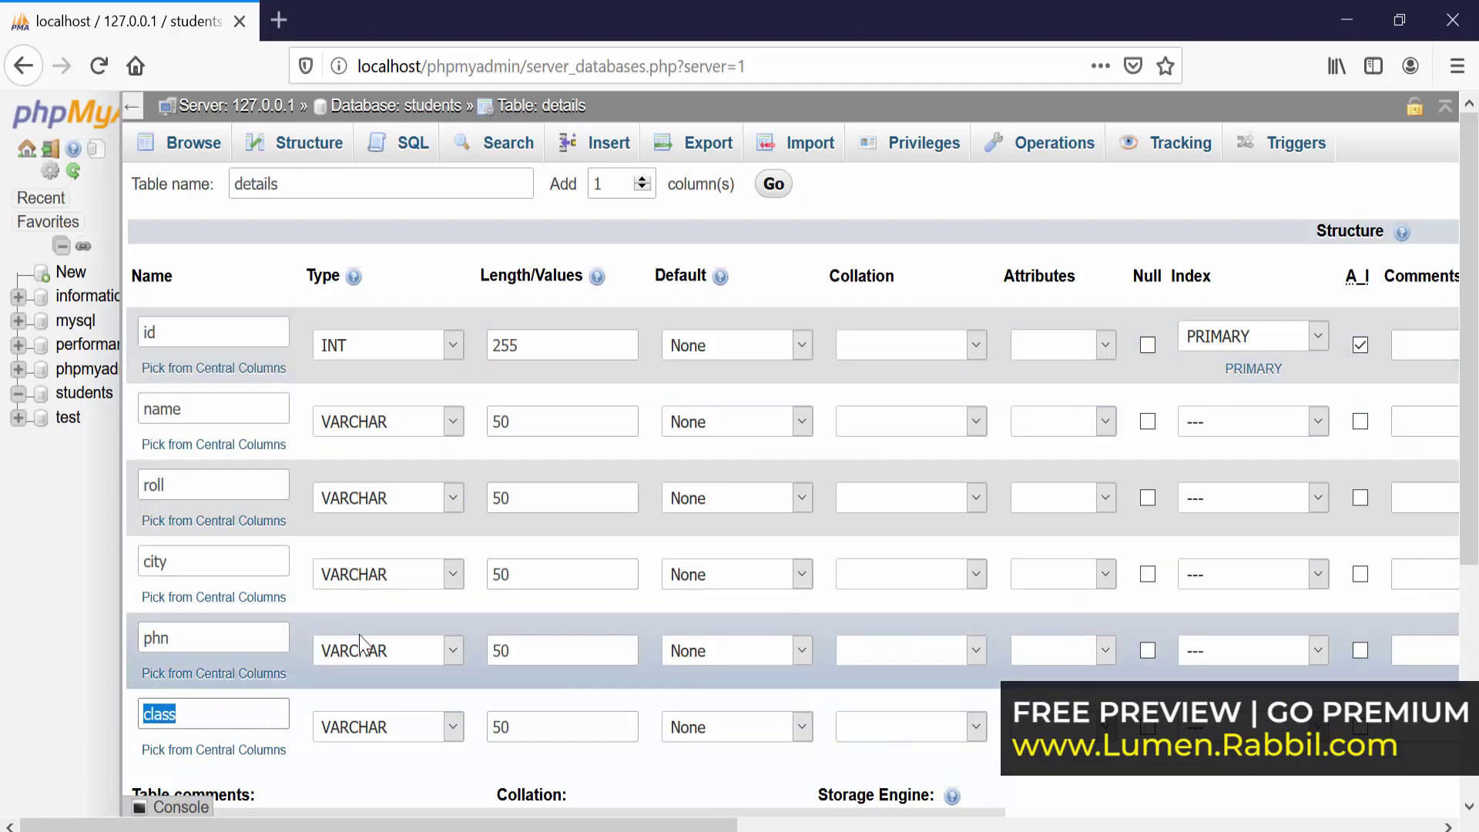
drag(531, 422, 463, 429)
drag(531, 498, 446, 495)
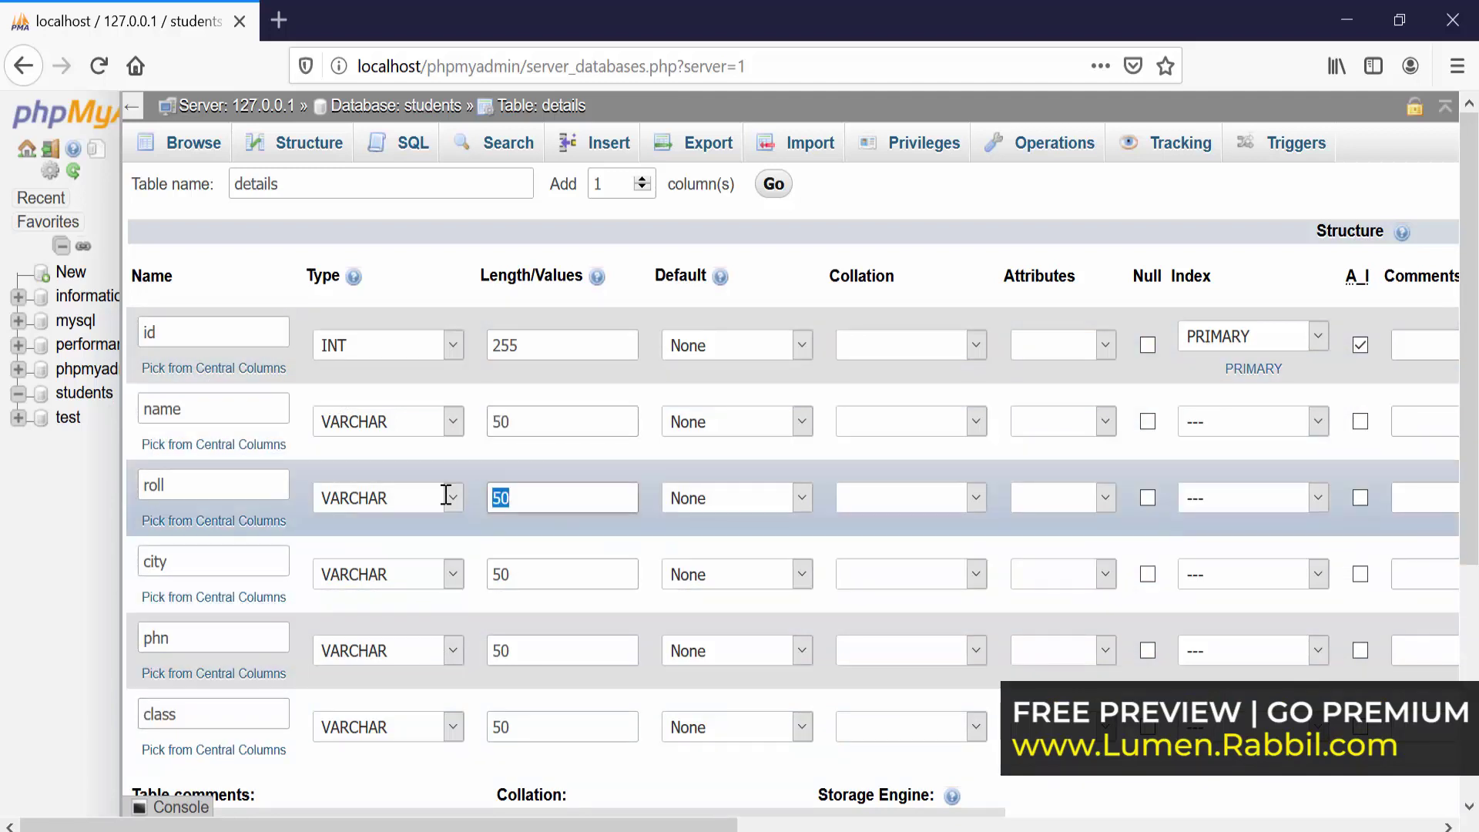
click(494, 594)
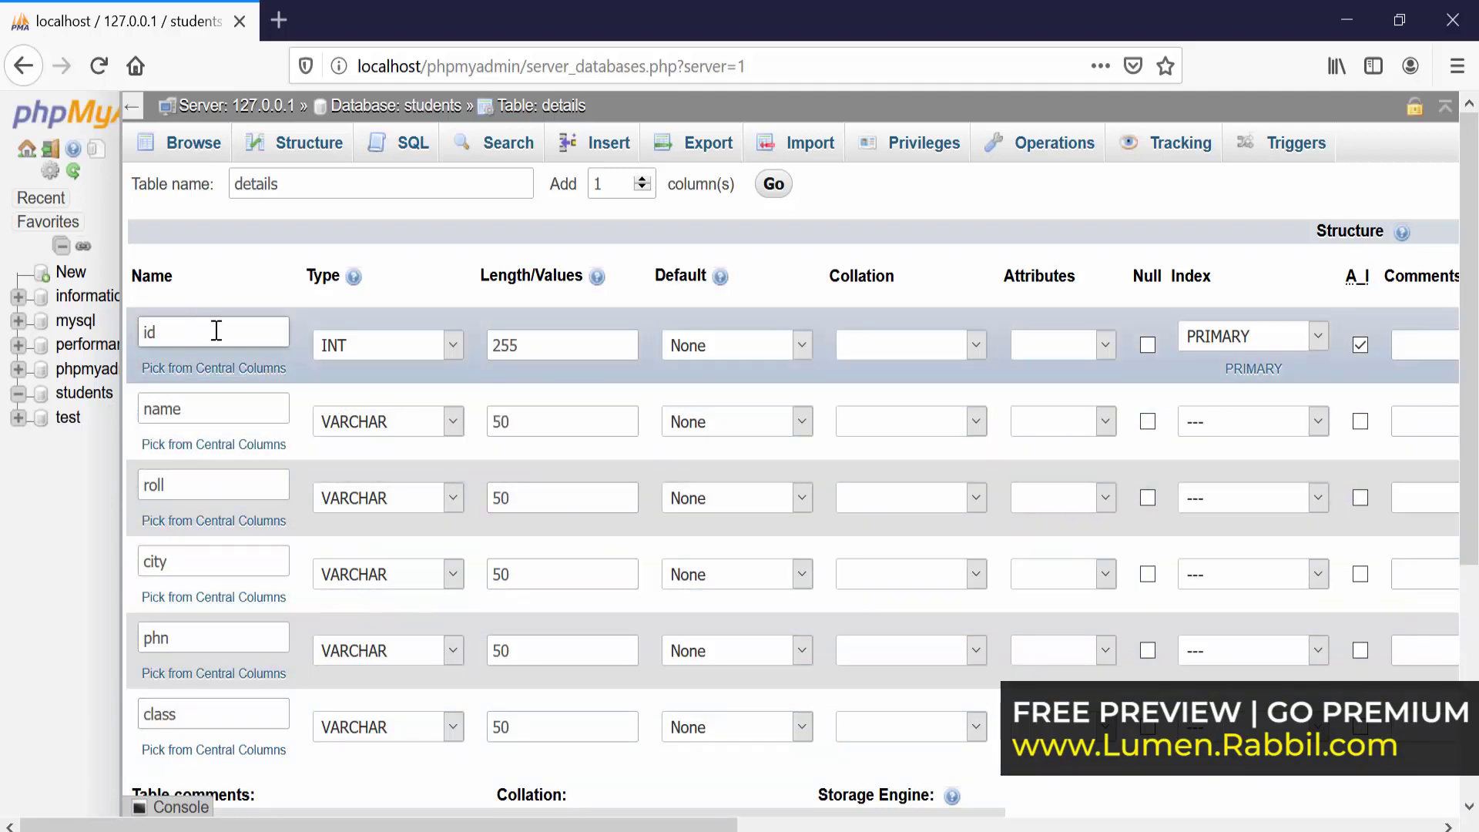
drag(529, 343, 440, 354)
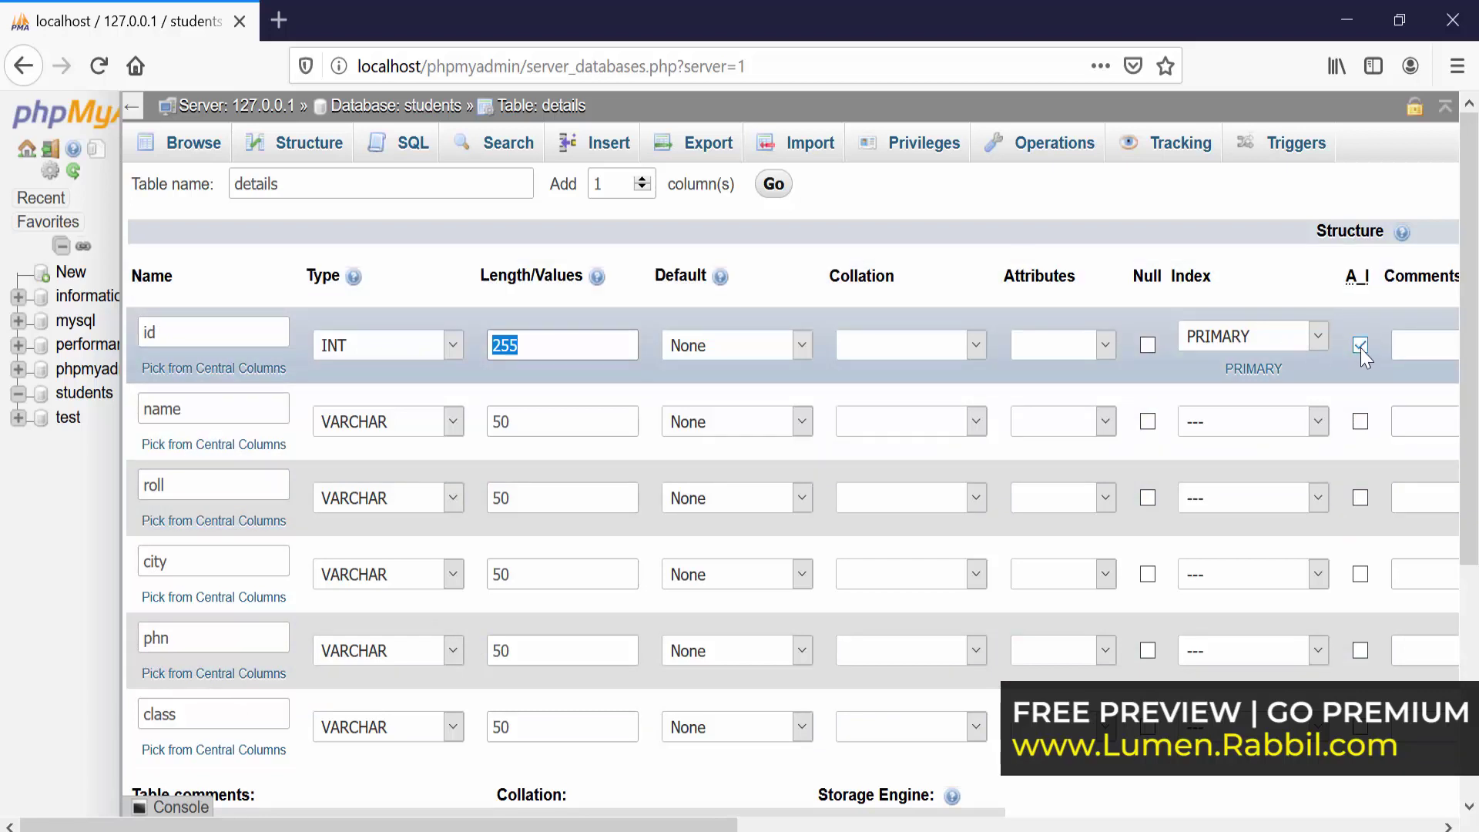
double_click(149, 332)
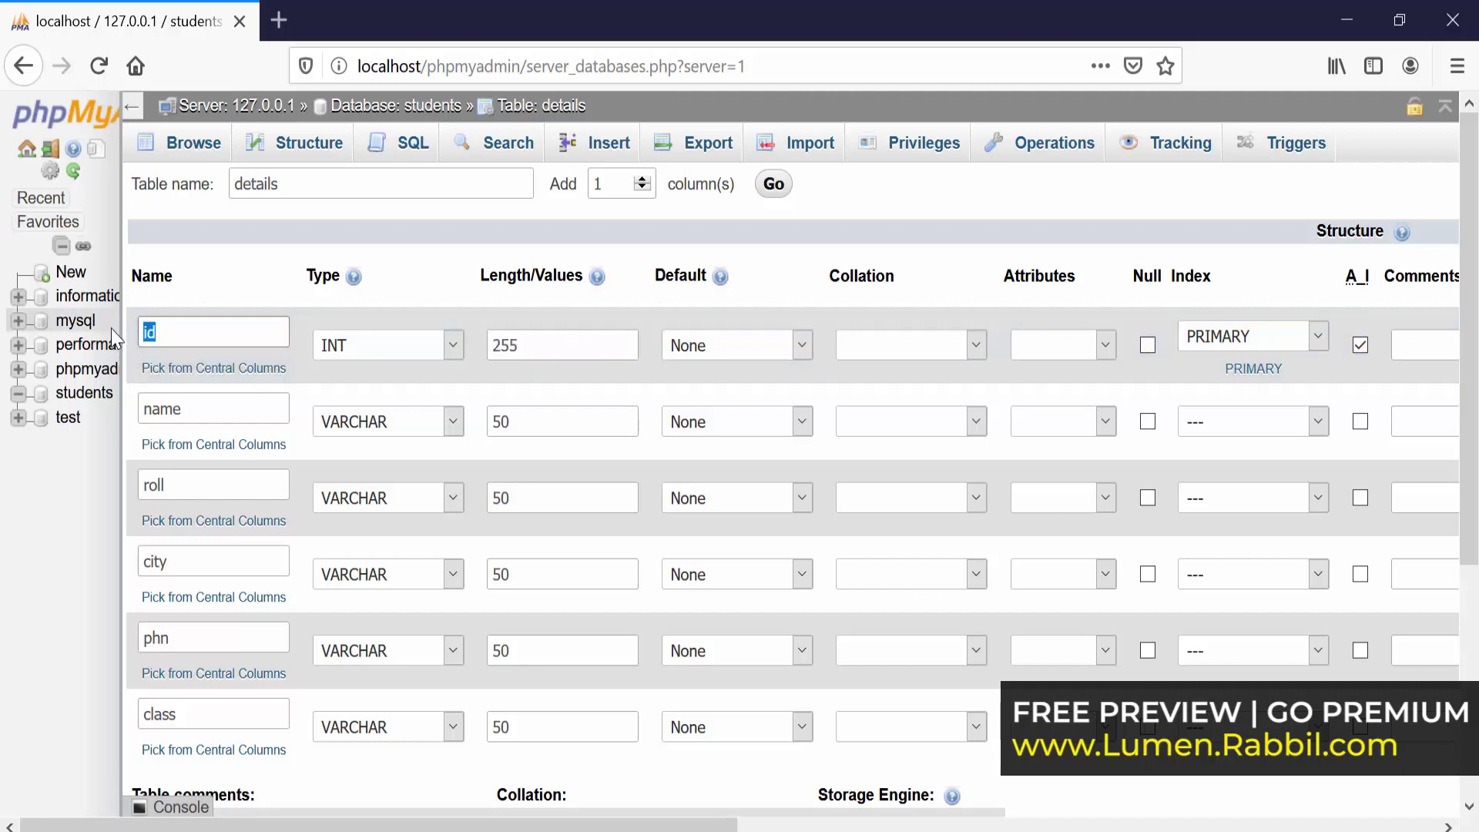
click(173, 332)
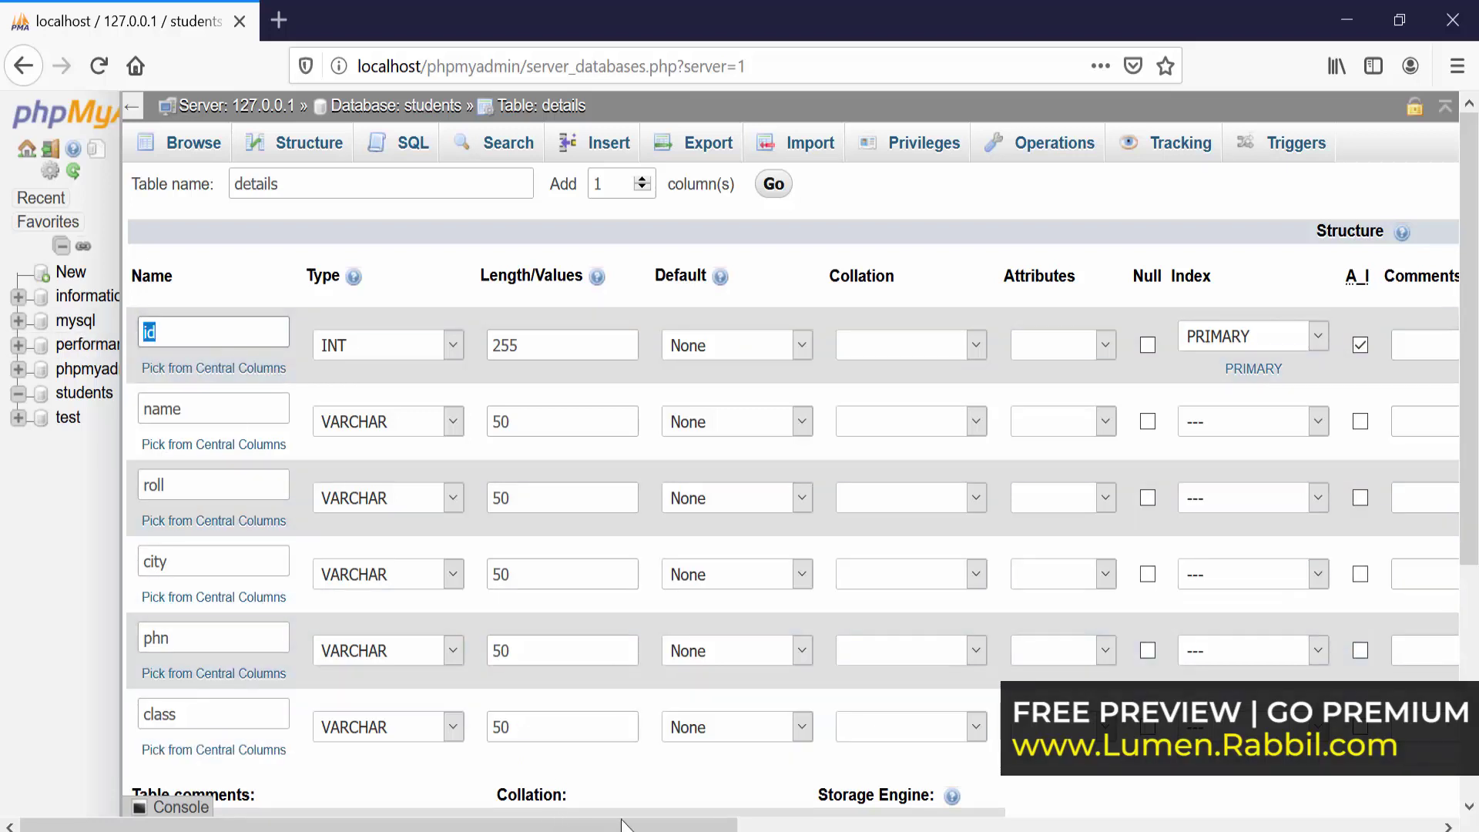
key(ctrl+a)
click(857, 244)
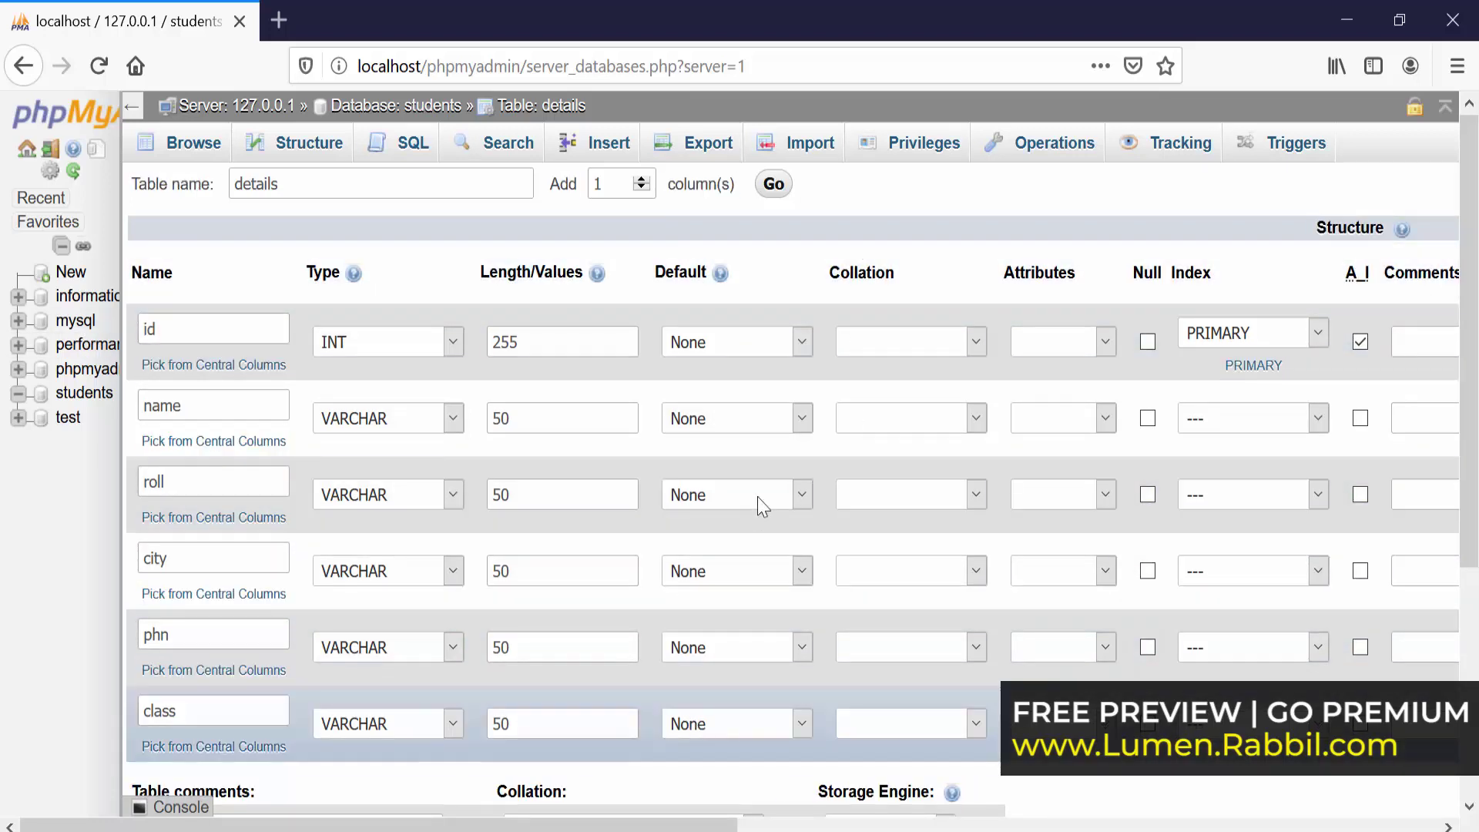
- Save the details table definition and widen the navigation tree so the full database names fit
scroll(762, 501, down, 4)
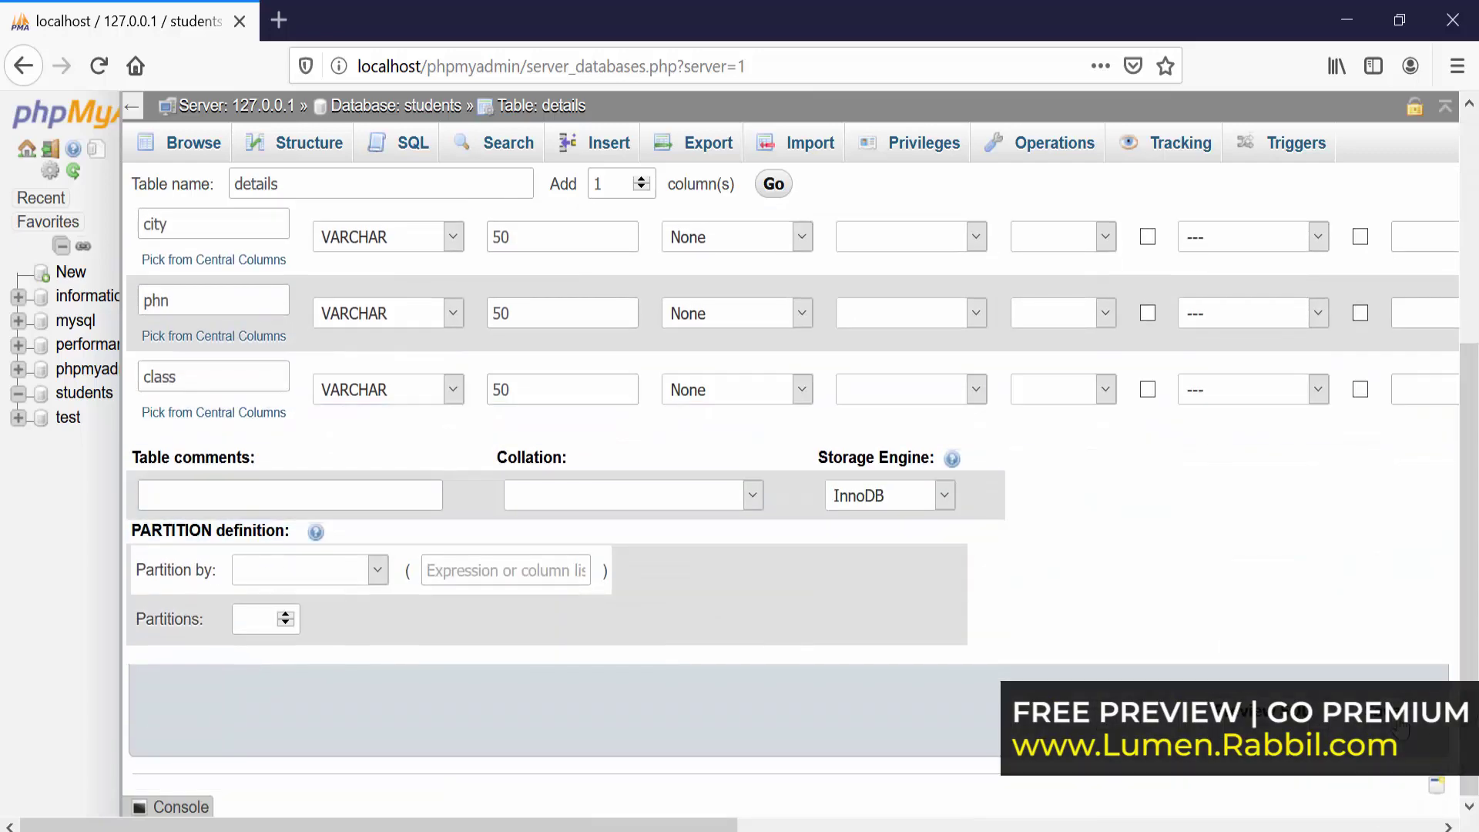
click(1340, 713)
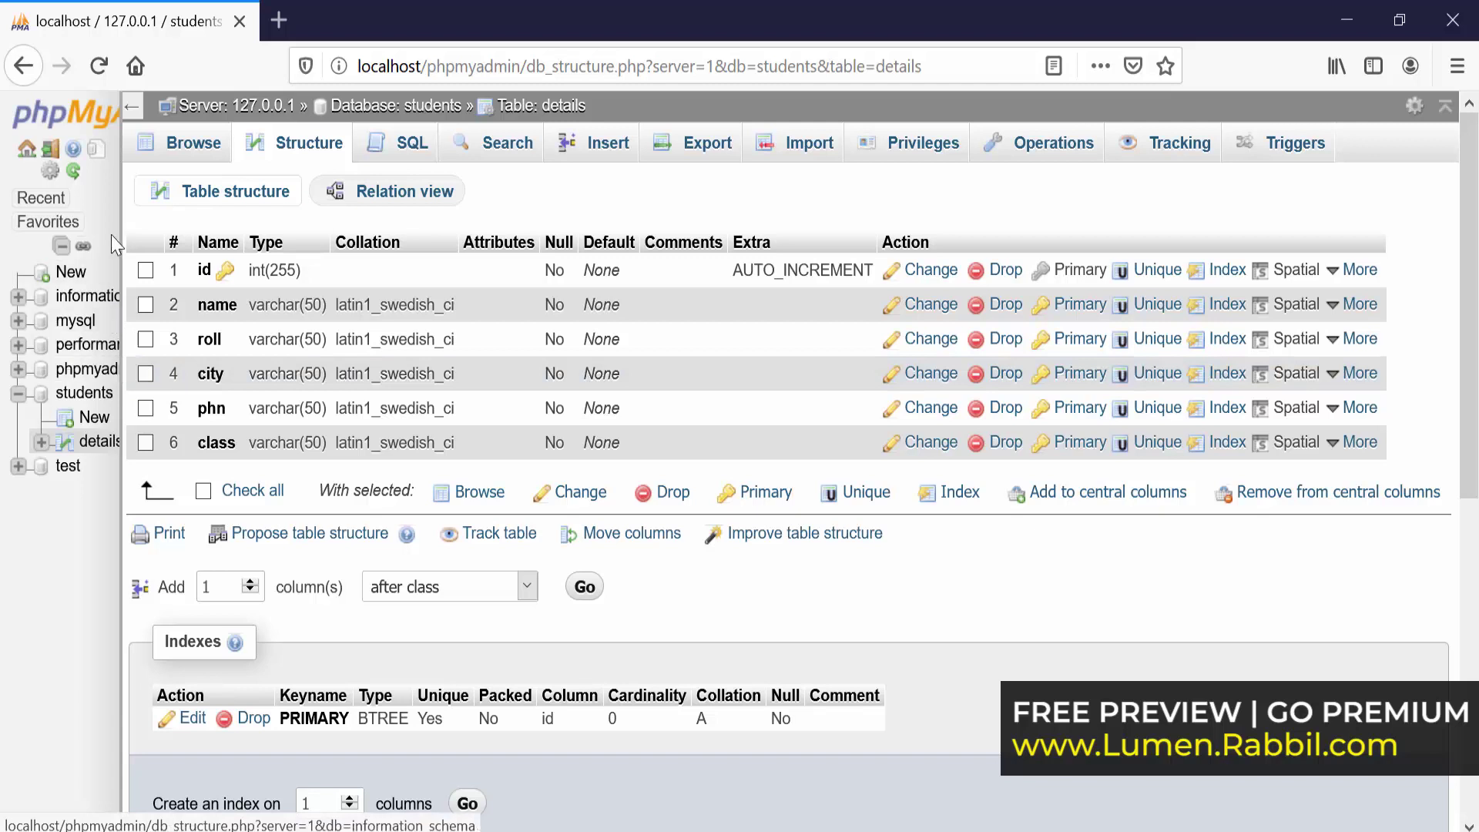
drag(162, 232, 204, 236)
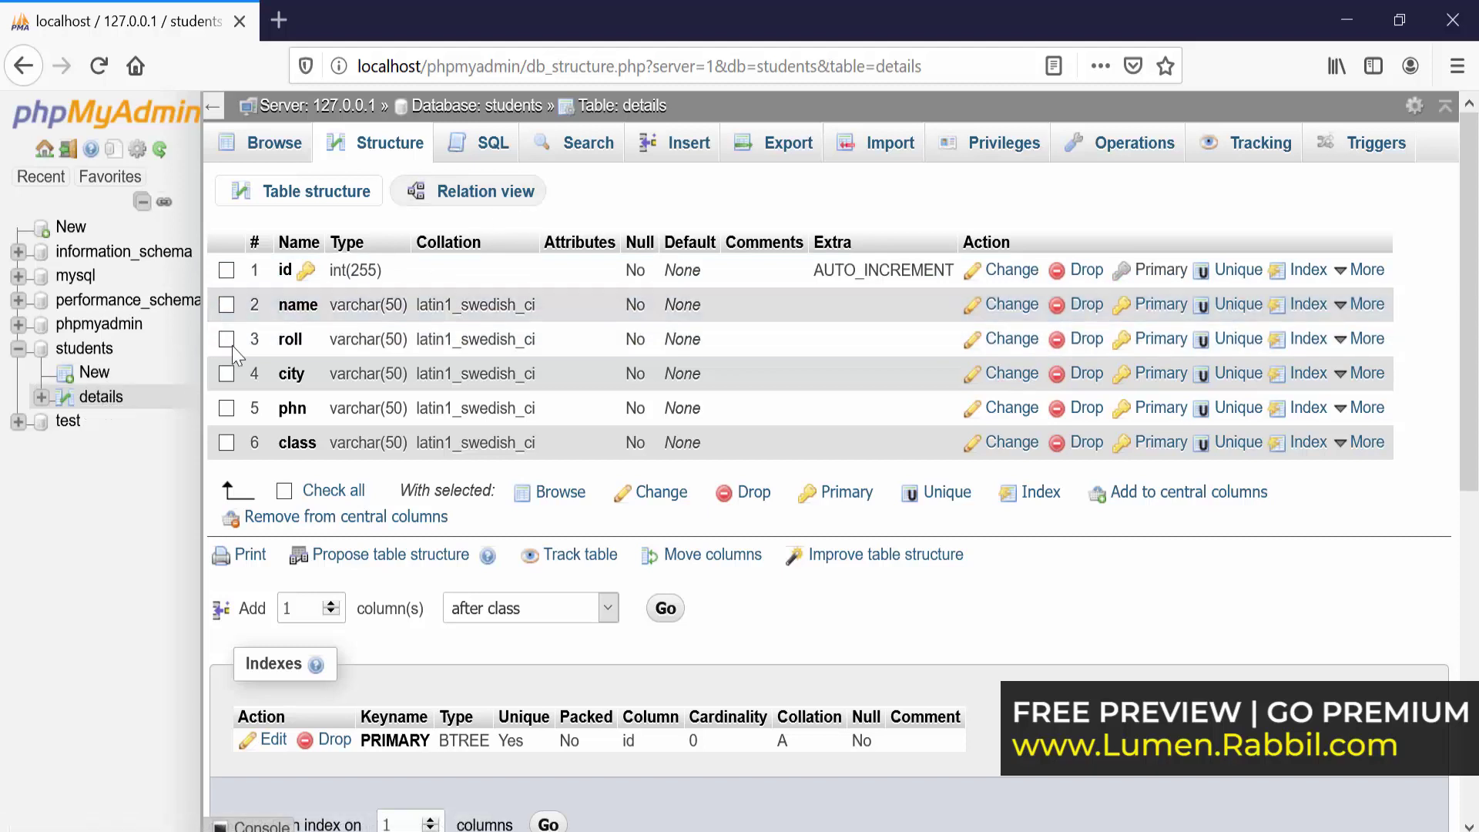
- Start a new row in the details table with the student's name, roll 1100 and city Dhaka, leaving id empty
click(679, 147)
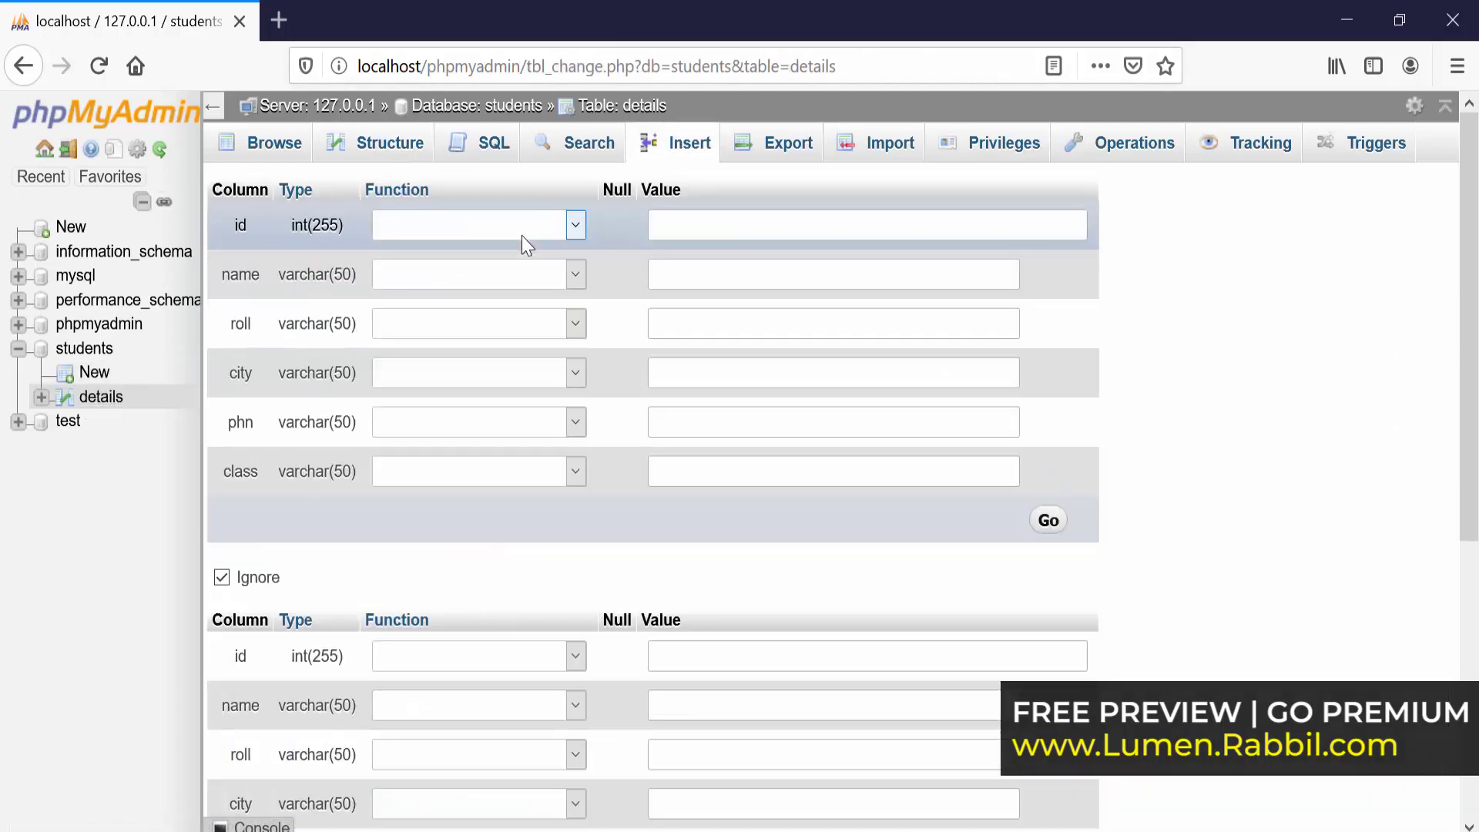
click(779, 285)
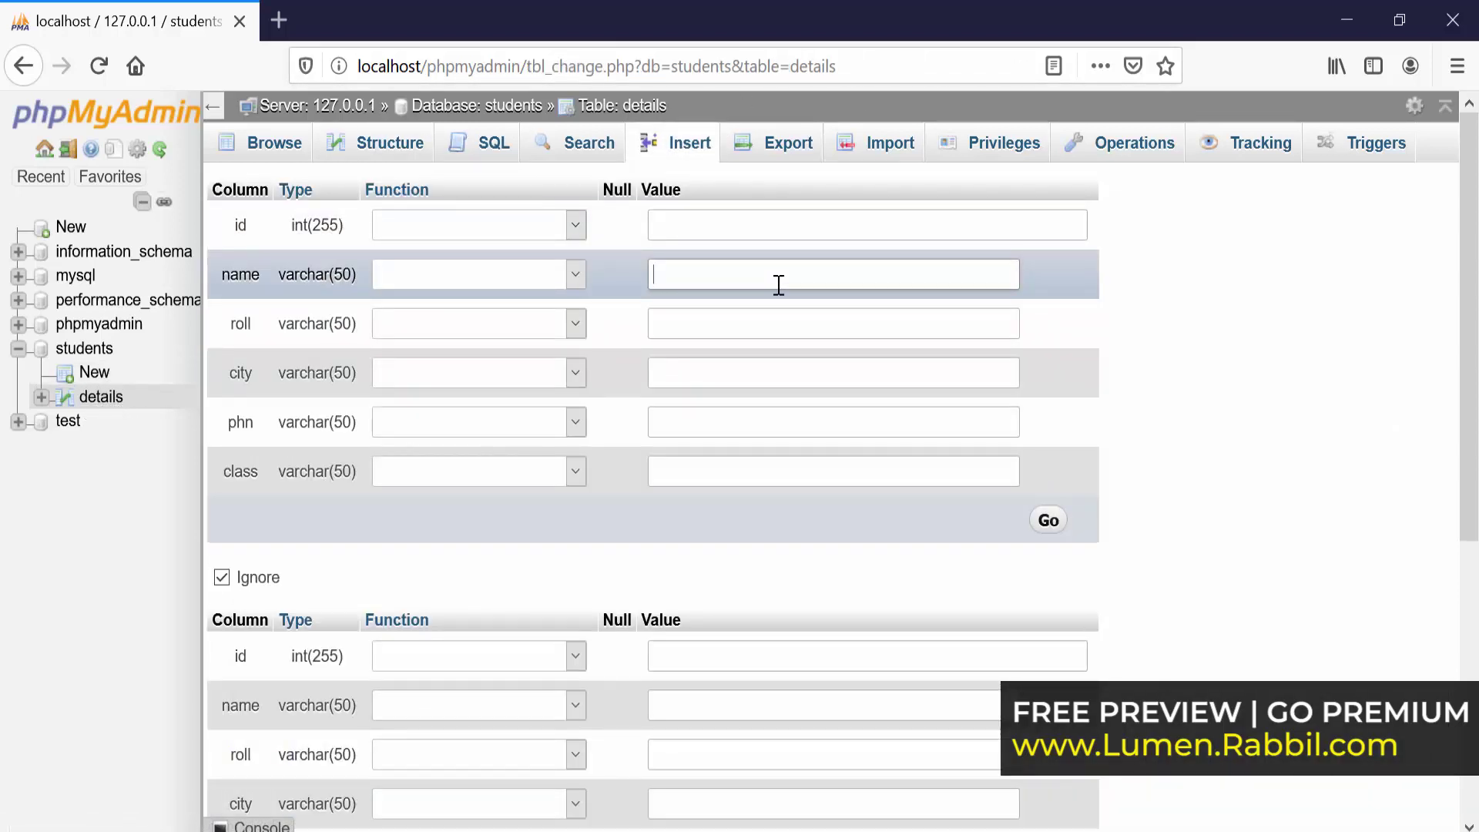
text(Rabbil)
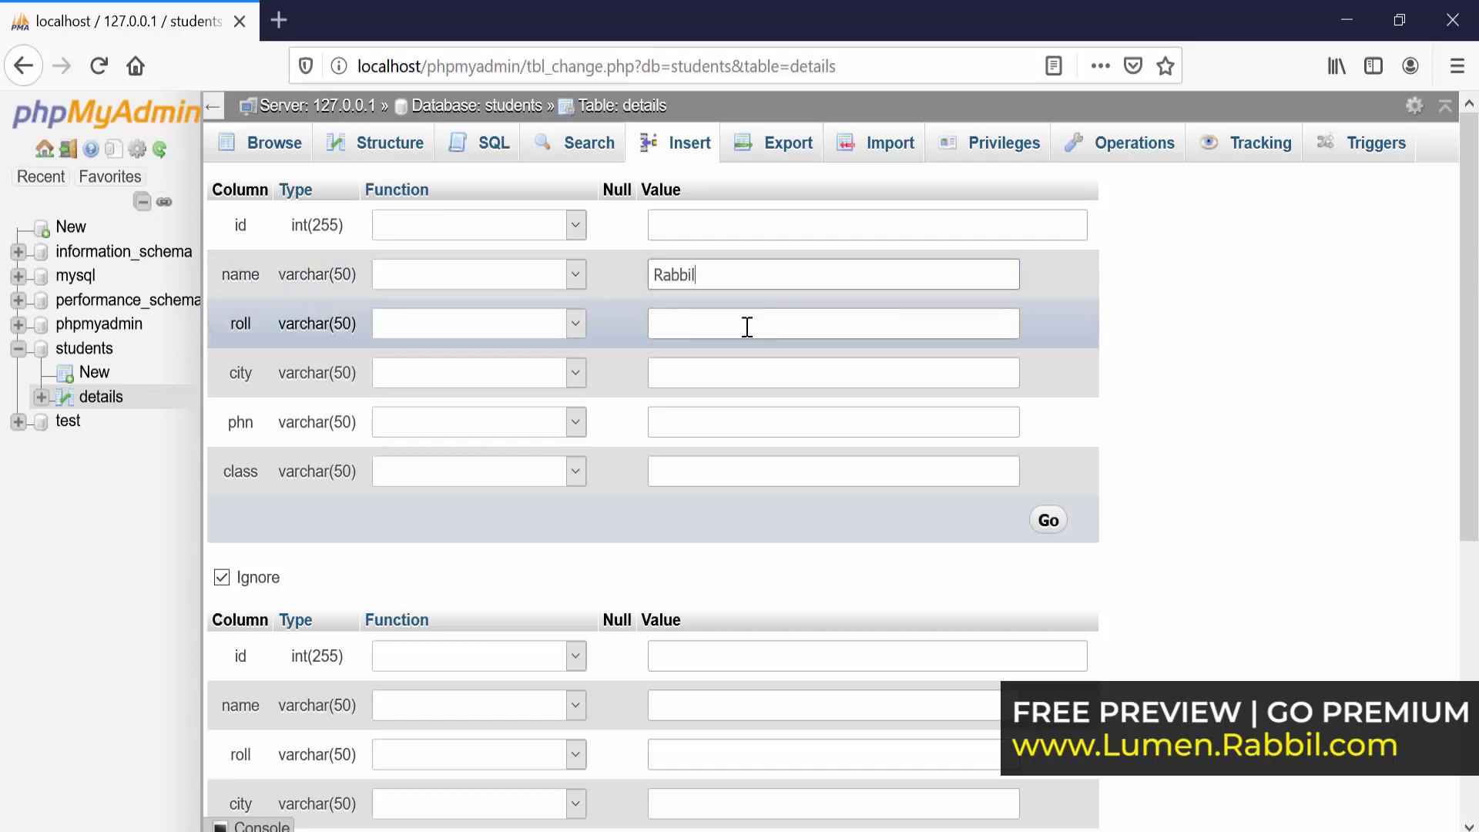
click(747, 327)
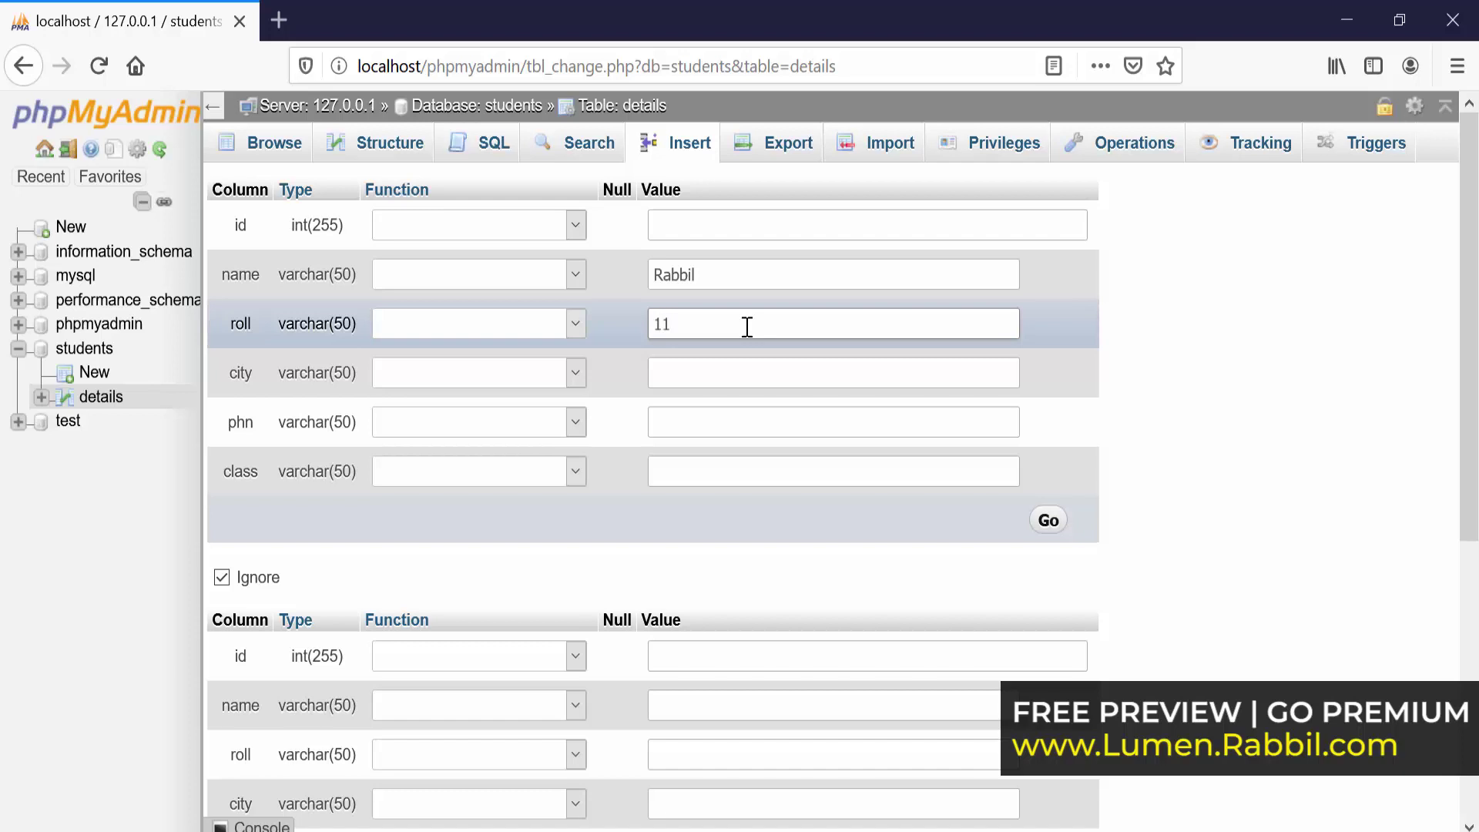
click(726, 367)
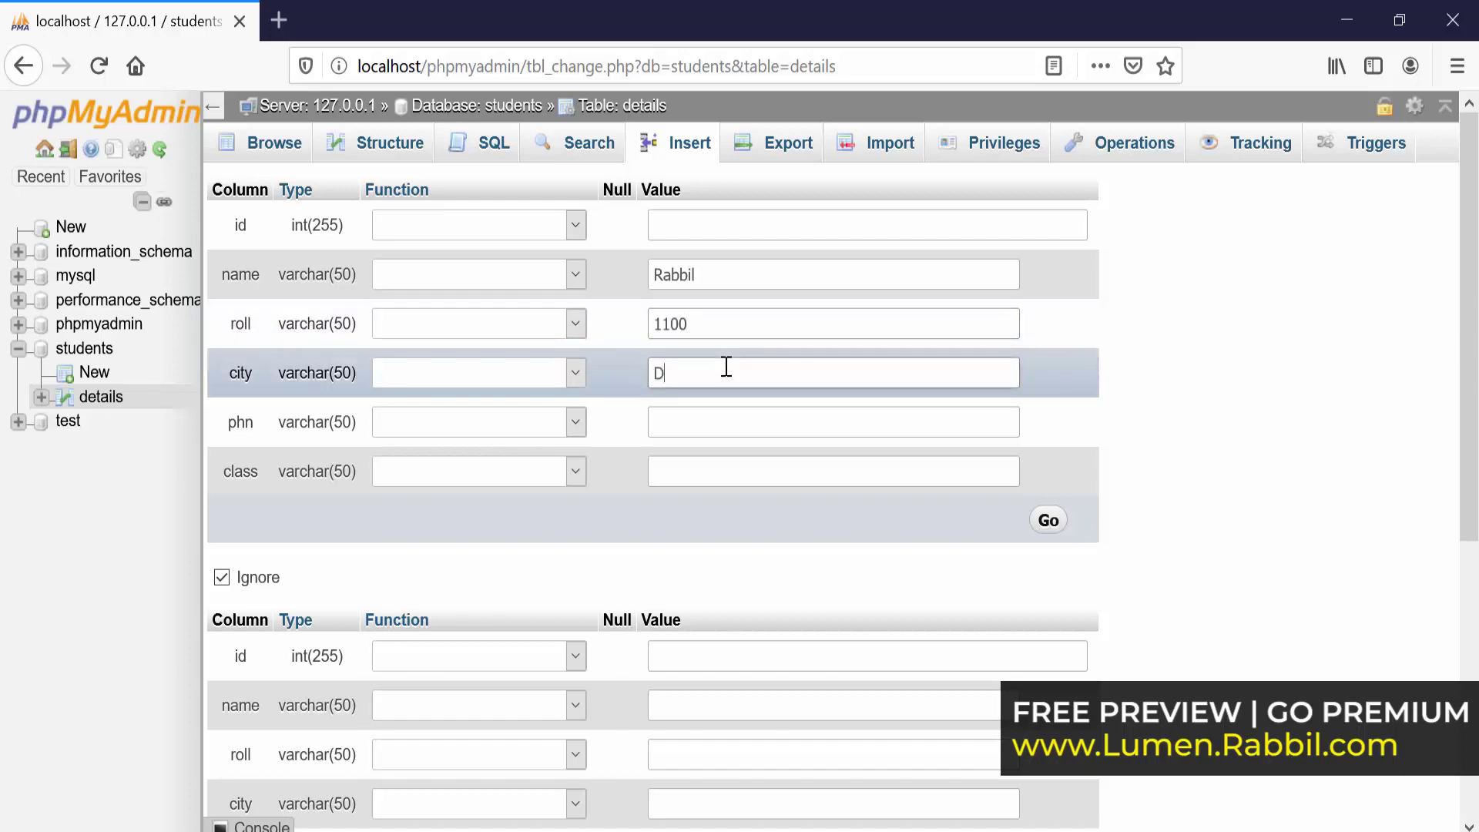
text(Dhaka)
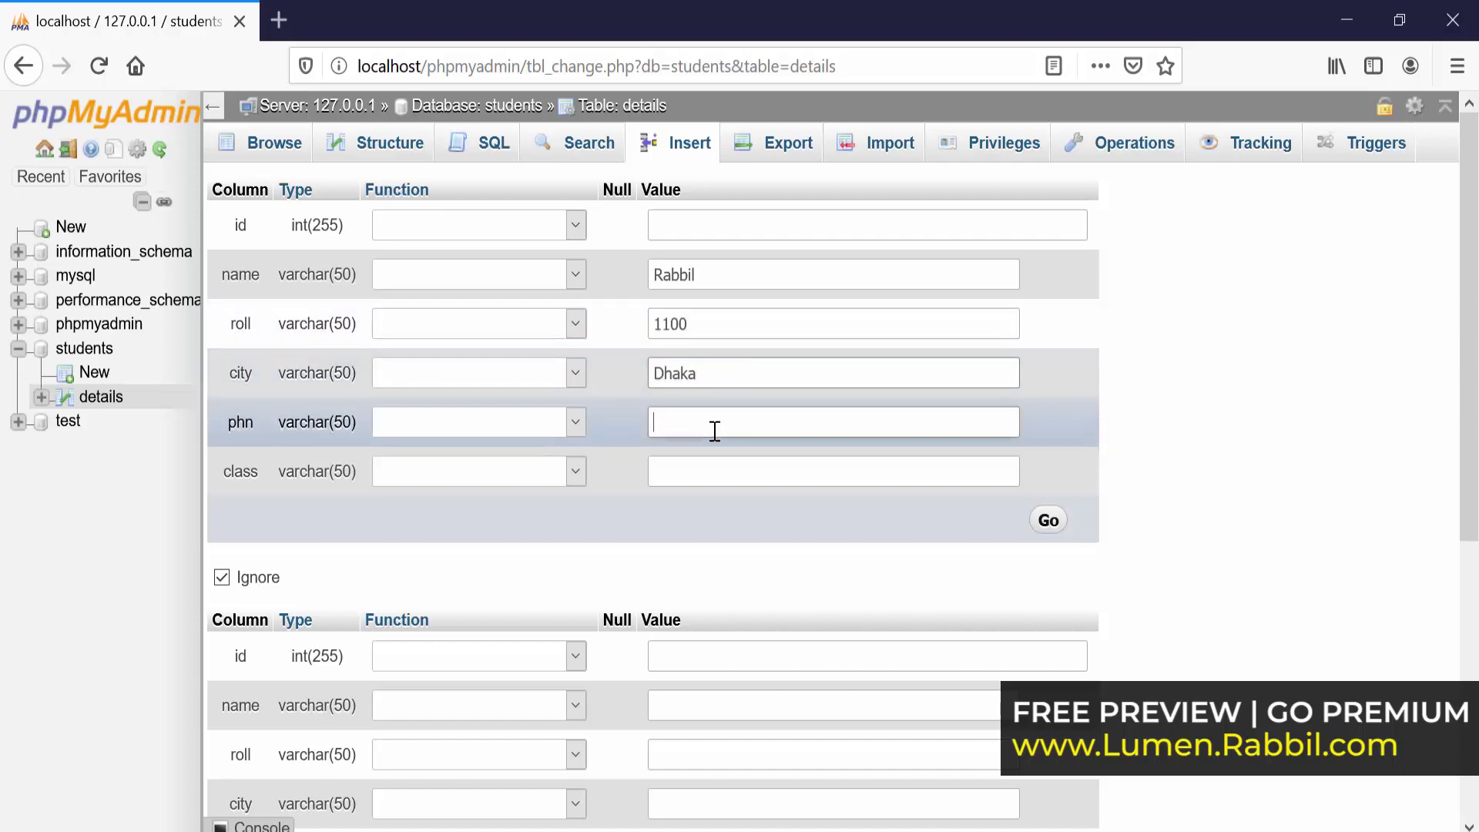
- Fill in the student's phone number, set class to Eleven, and insert the row into the details table
click(715, 430)
text(0178)
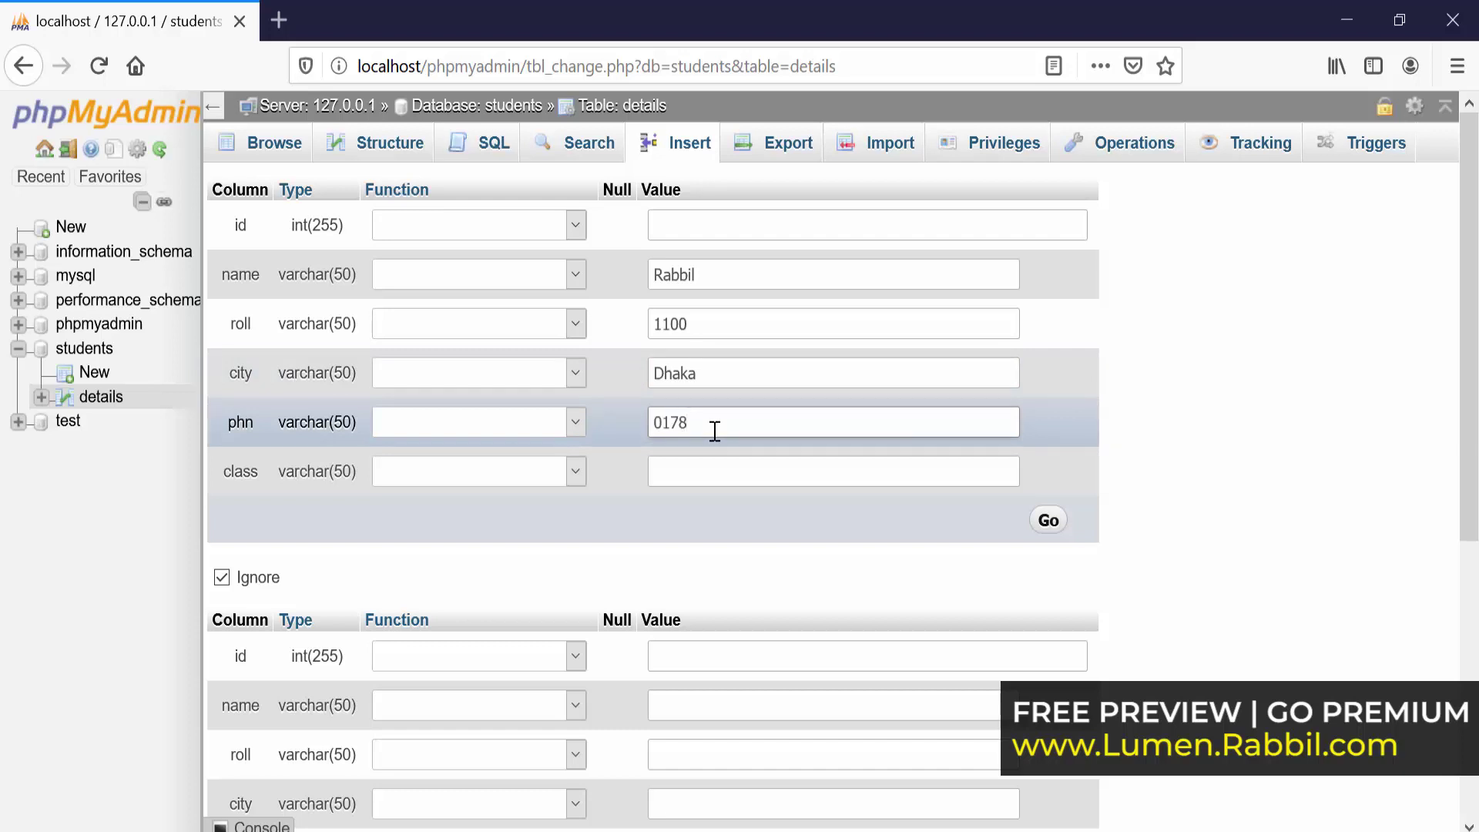
text(919)
click(733, 471)
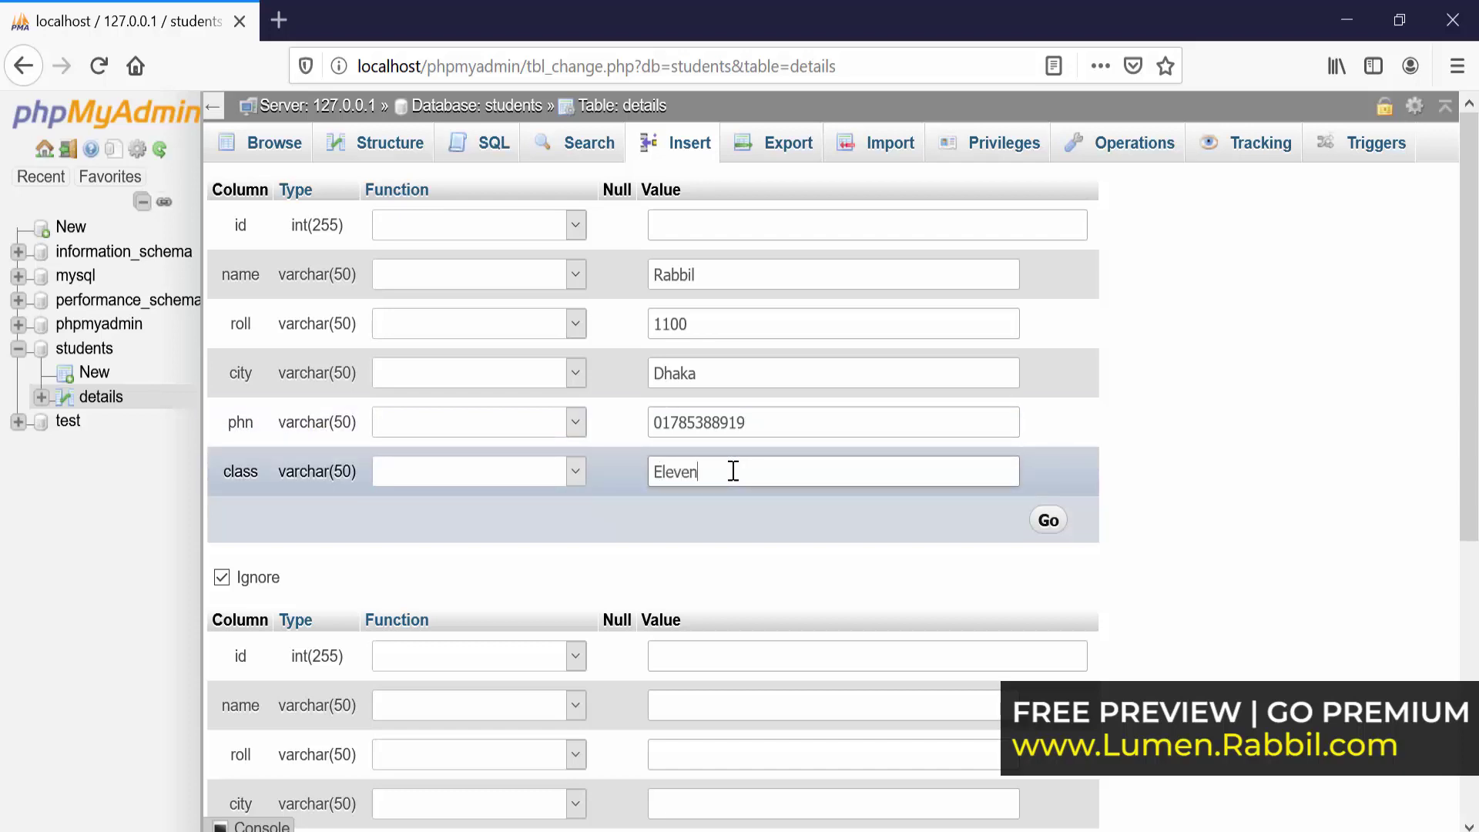
text(Eleven)
click(1048, 521)
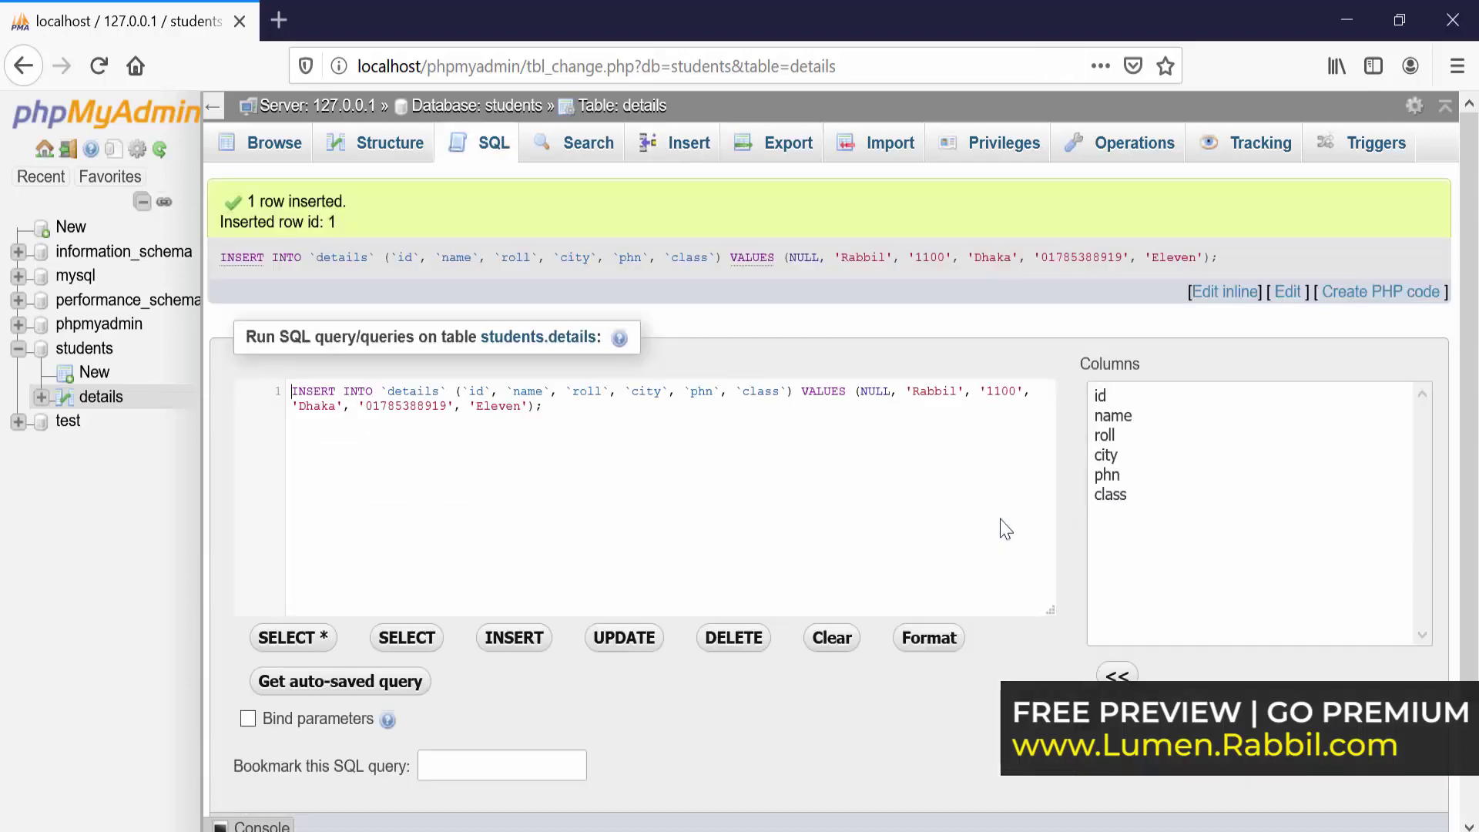
- Browse the rows of the details table and open the students database's table overview
click(105, 404)
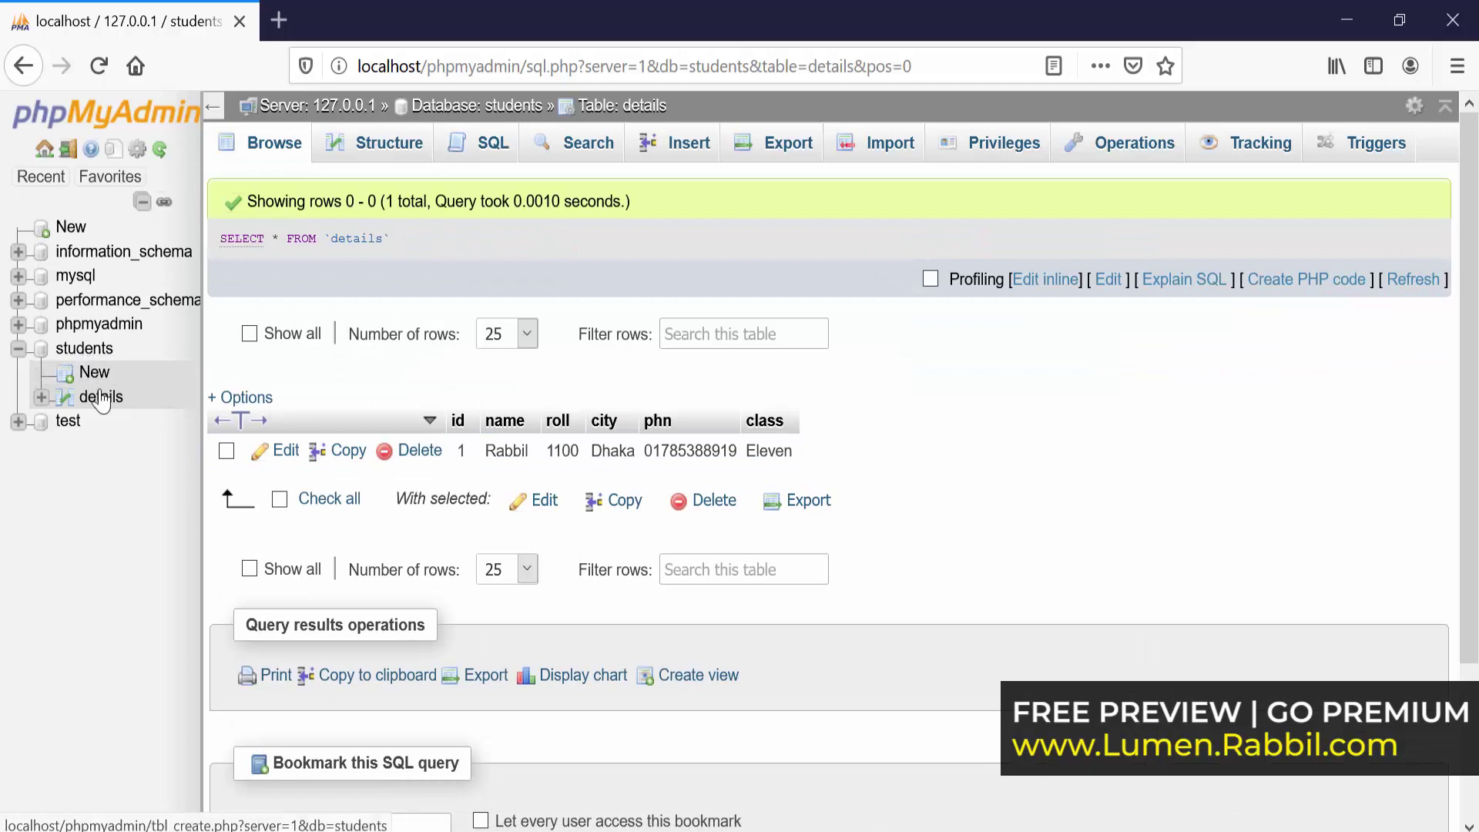
click(18, 351)
click(17, 351)
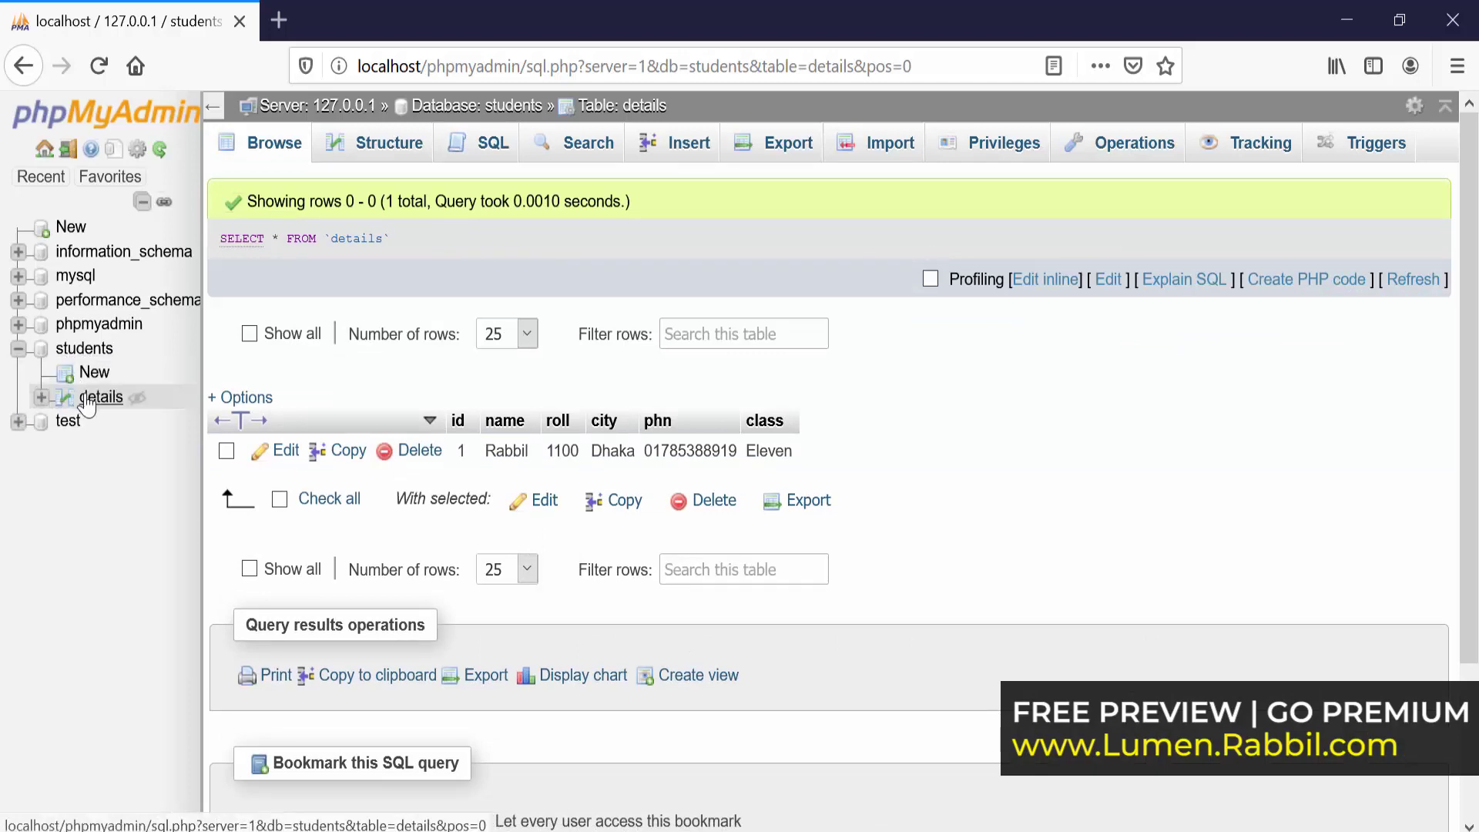
click(80, 352)
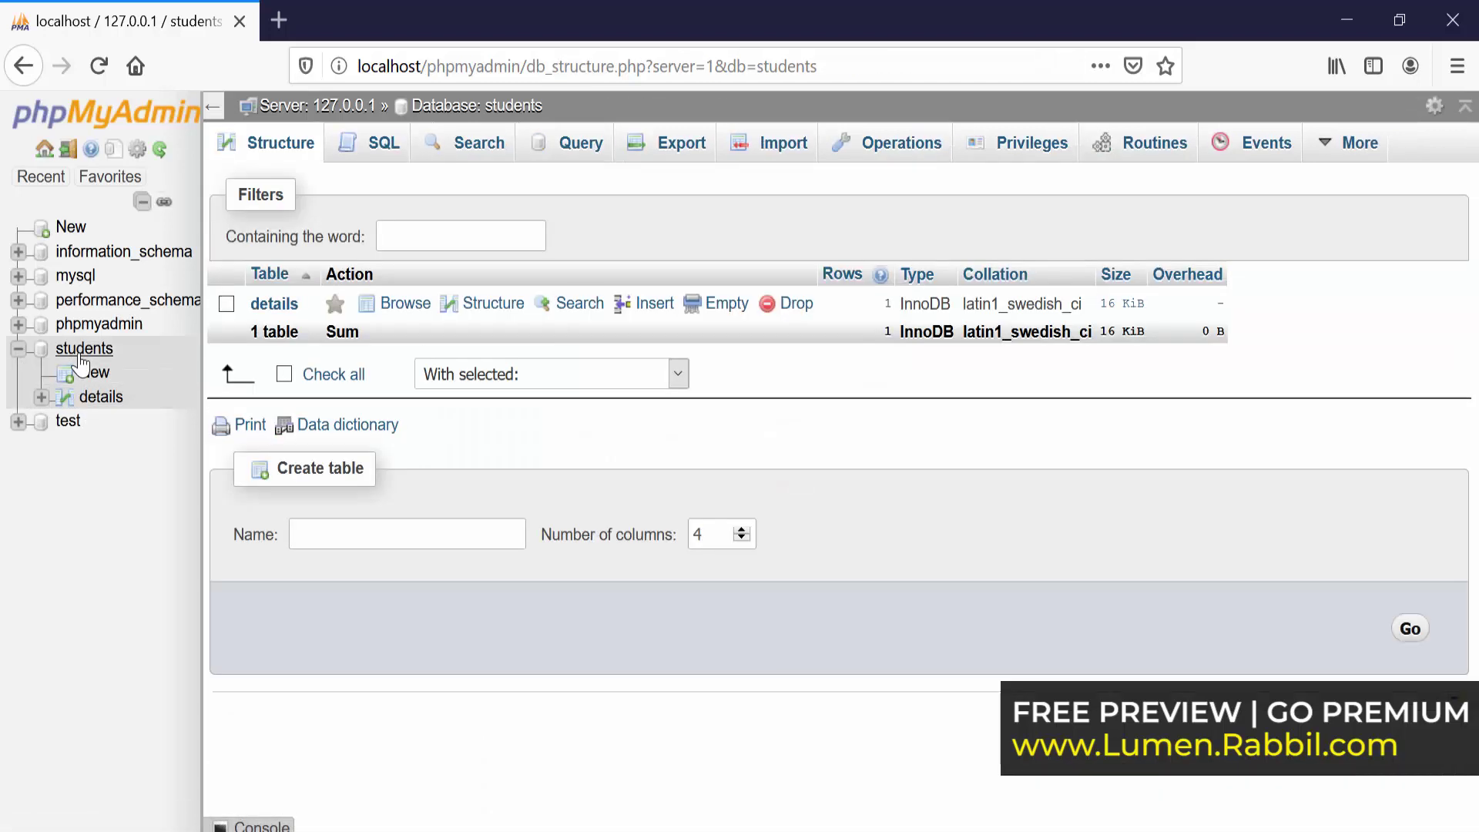